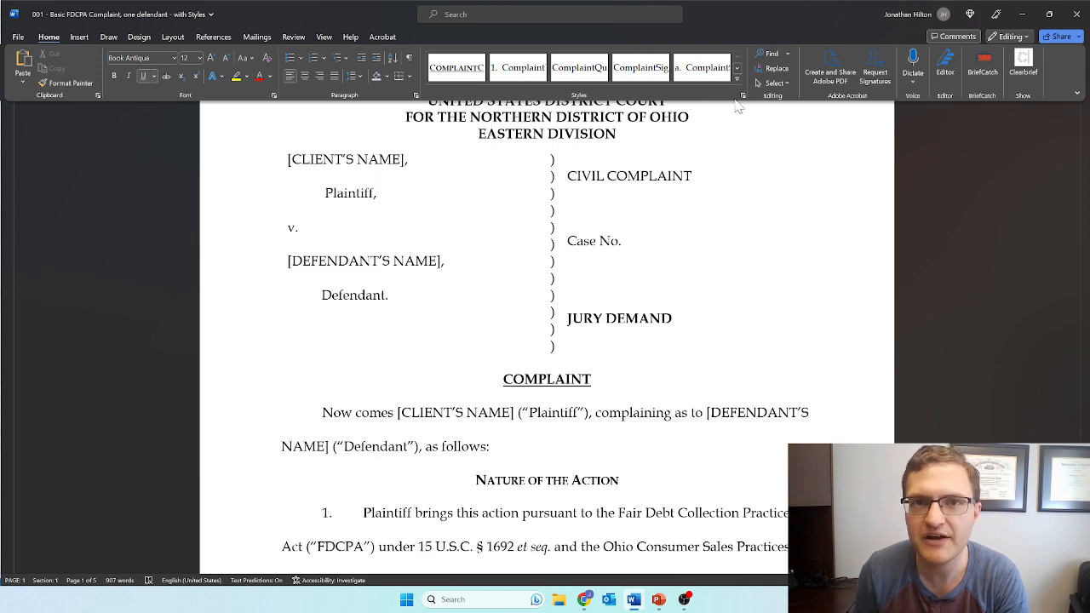
# Step: Open the full list of the document's styles beside the complaint
pyautogui.click(743, 97)
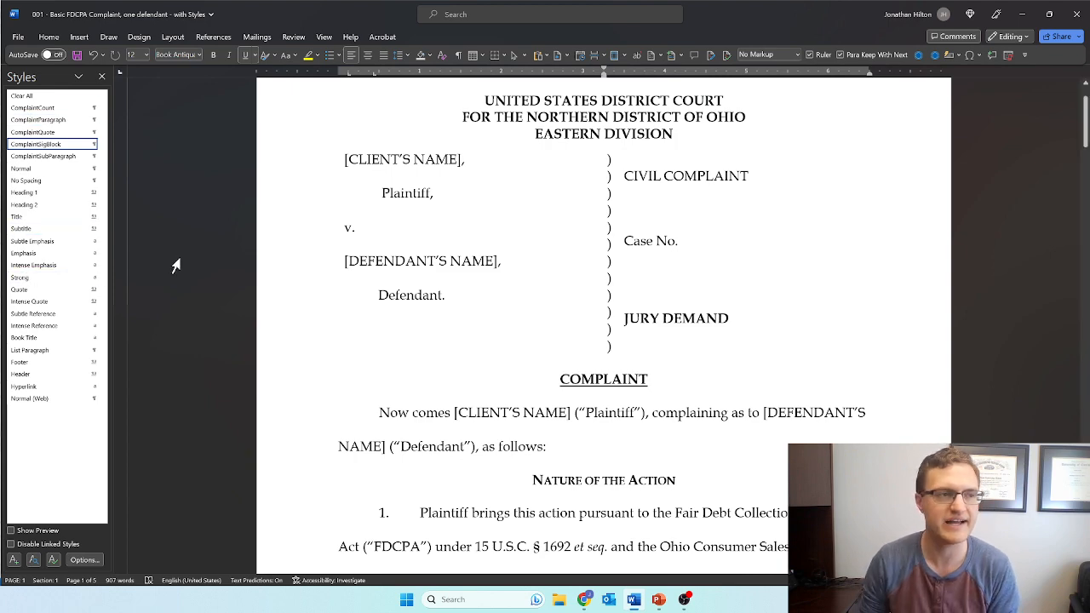
pyautogui.scroll(-5, 544, 389)
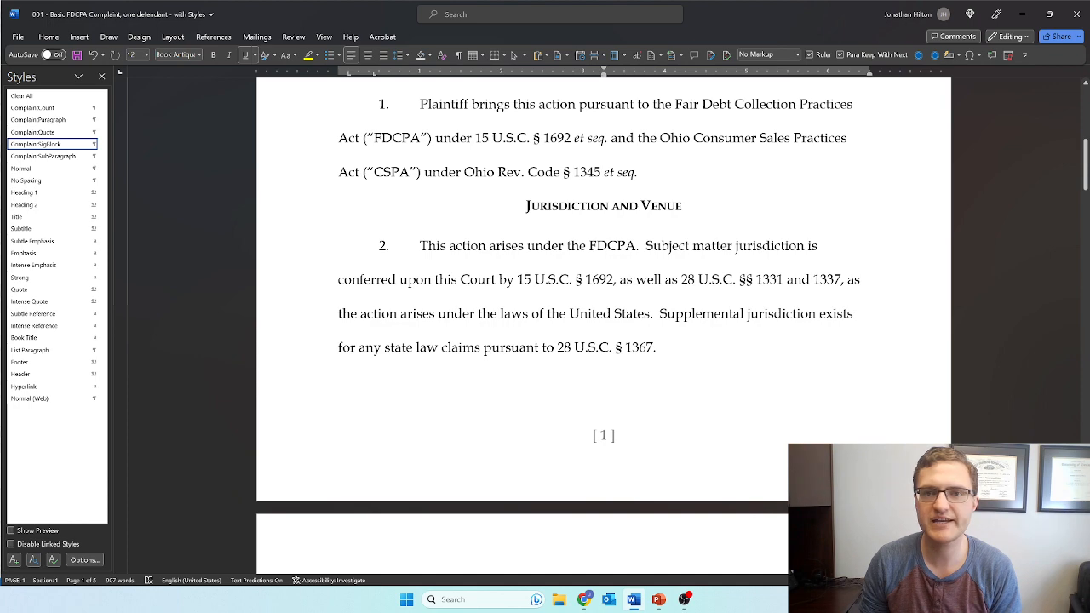
pyautogui.scroll(1, 603, 298)
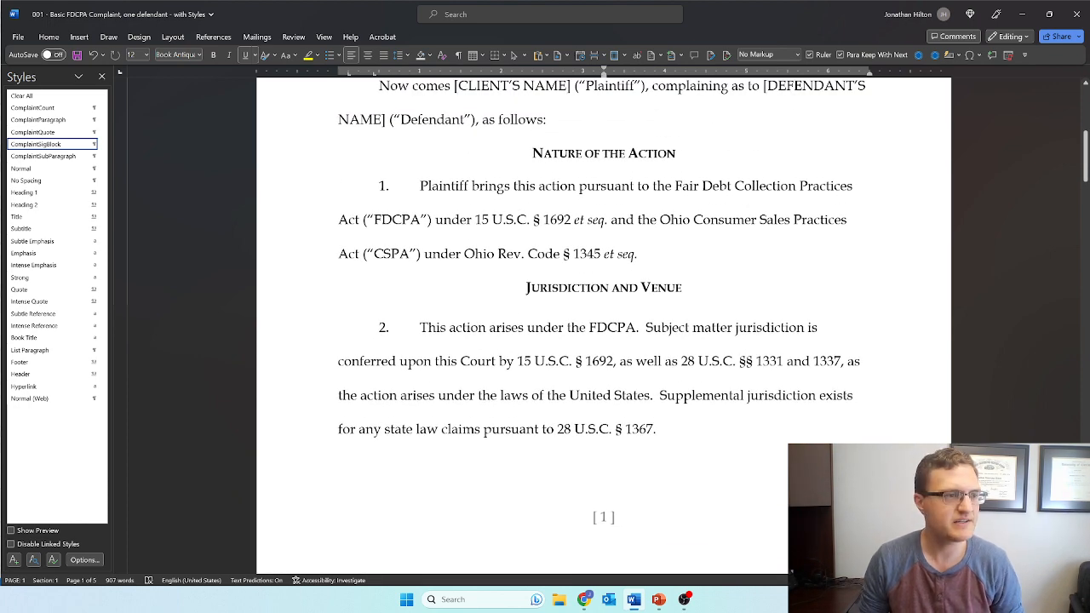
# Step: Replace the paragraphs under Jurisdiction and Venue with three numbered paragraphs reading "Blah blah", "ABlasdlf" and "Text"
pyautogui.hotkey('ctrl', 'shift', 'Up')
pyautogui.write('I')
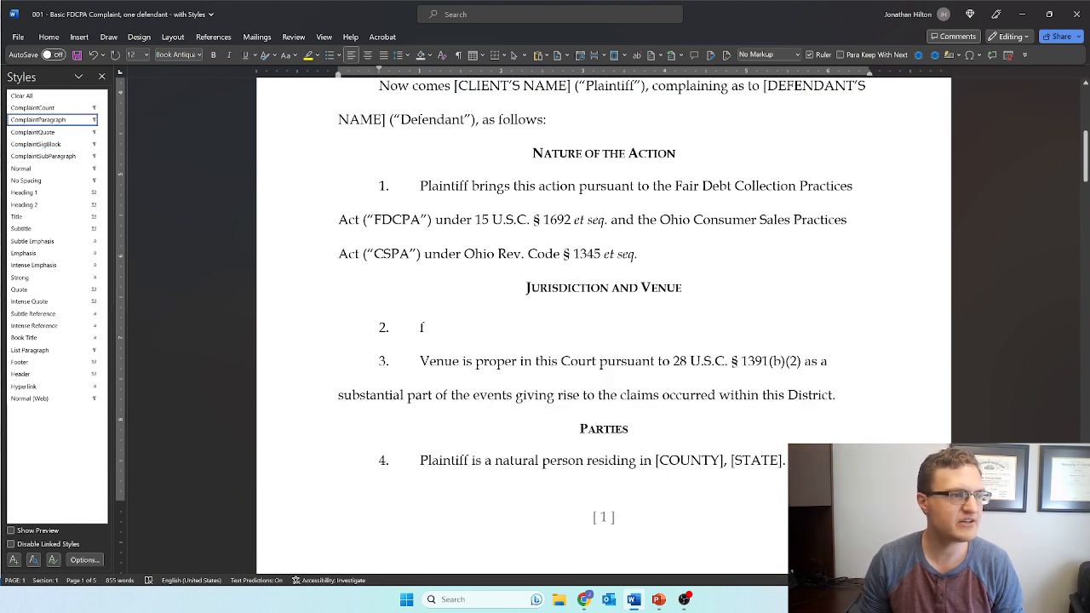
pyautogui.moveTo(839, 395); pyautogui.dragTo(355, 338)
pyautogui.write('B')
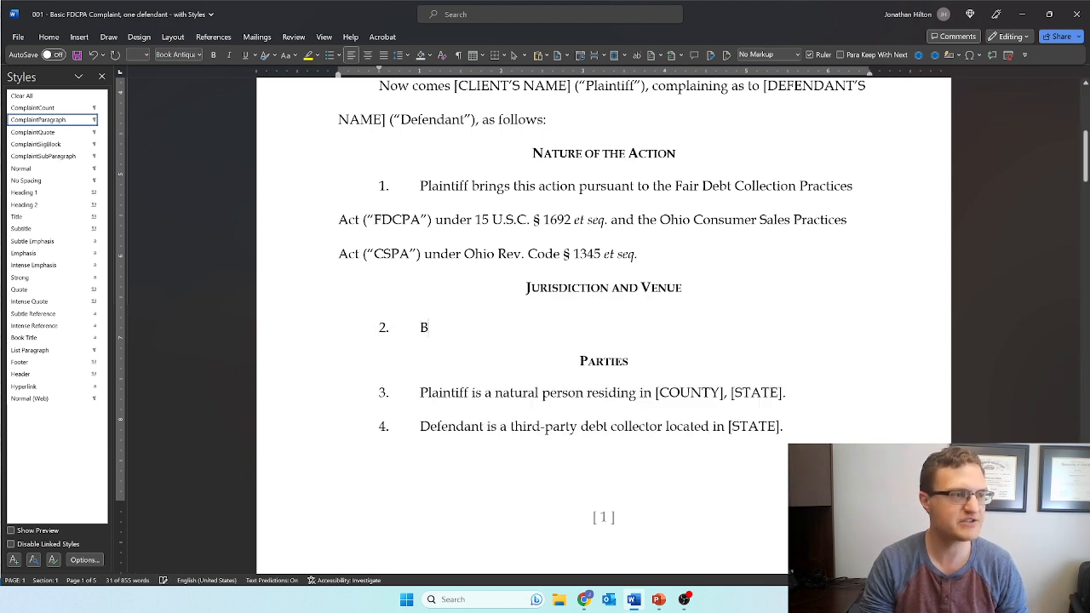
pyautogui.write('lah blah')
pyautogui.press('Return')
pyautogui.write('ABlasdlf')
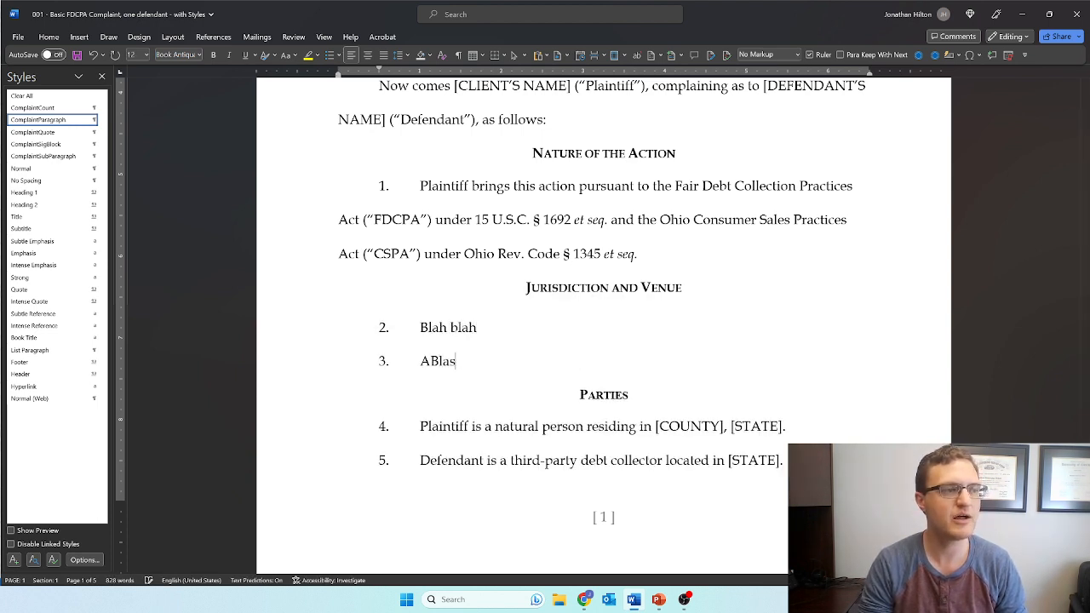
pyautogui.press('Return')
pyautogui.write('Text')
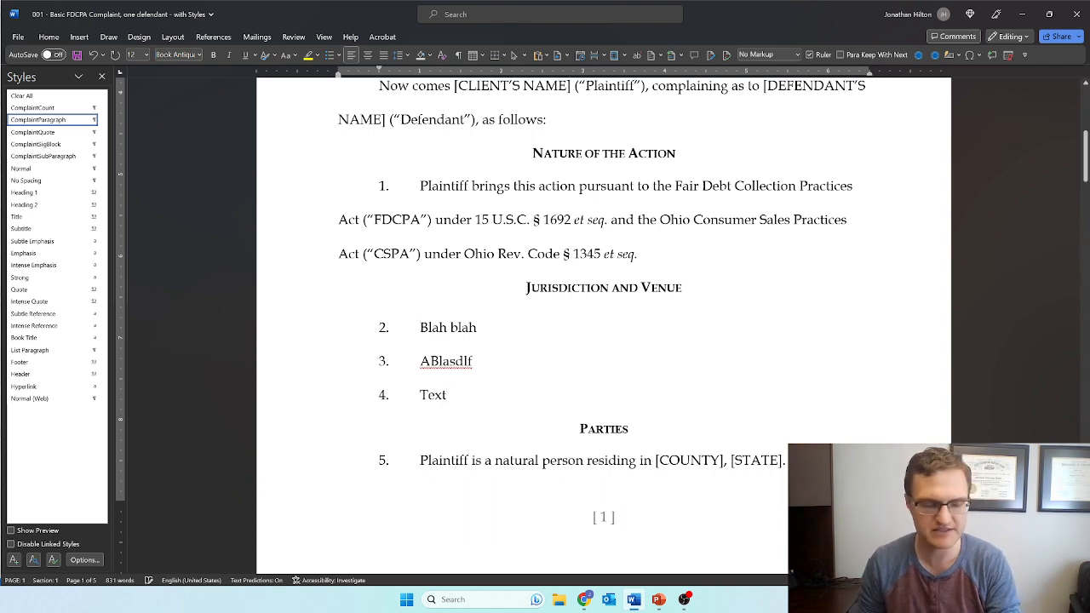
# Step: Remove the numbering from the three sample paragraphs under Jurisdiction and Venue
pyautogui.press('Up')
pyautogui.press('Up')
pyautogui.press('BackSpace')
pyautogui.press('Down')
pyautogui.press('BackSpace')
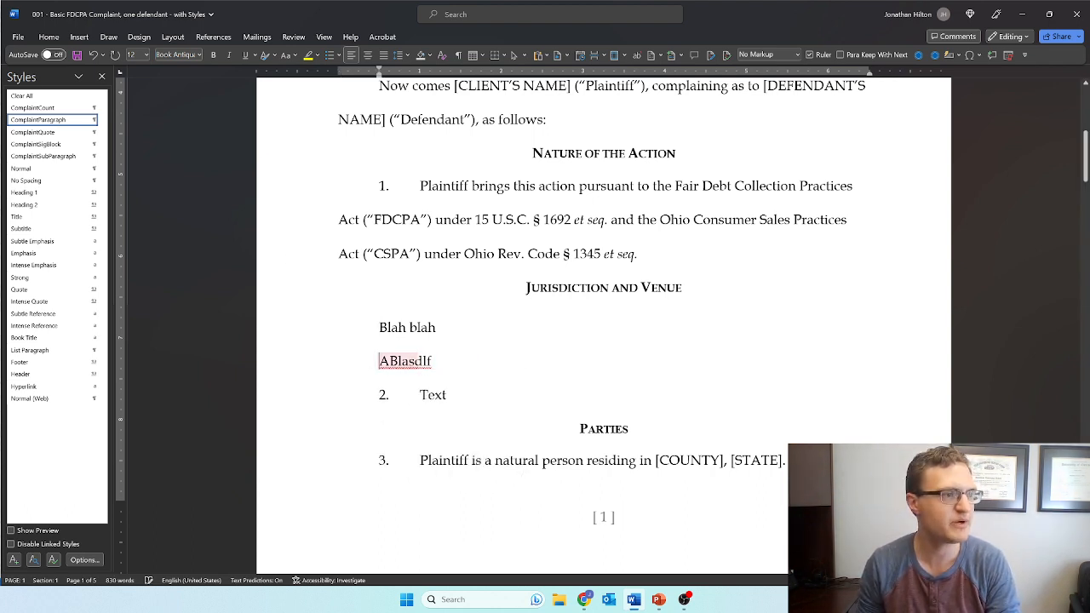
pyautogui.press('Down')
pyautogui.press('BackSpace')
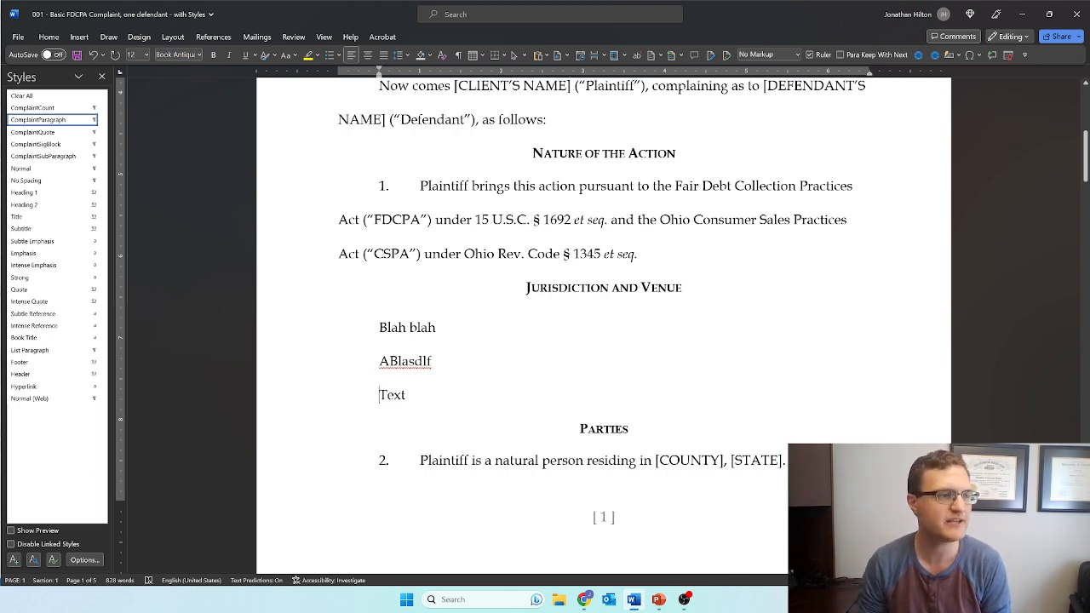
# Step: Apply the ComplaintParagraph style to the three sample paragraphs under Jurisdiction and Venue
pyautogui.hotkey('shift', 'Down')
pyautogui.hotkey('shift', 'Down')
pyautogui.hotkey('shift', 'Down')
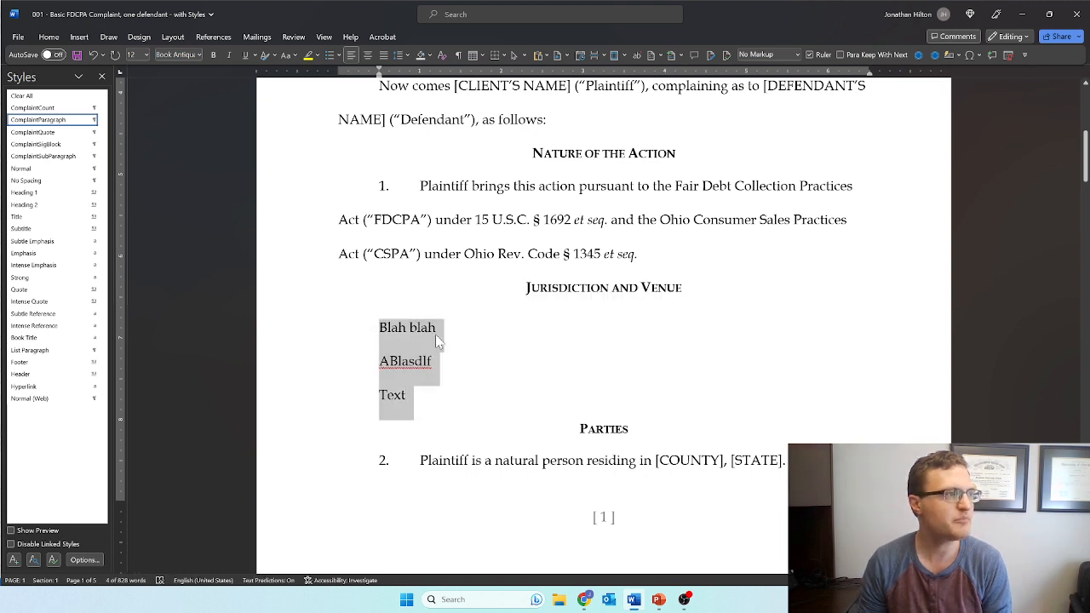
pyautogui.click(30, 123)
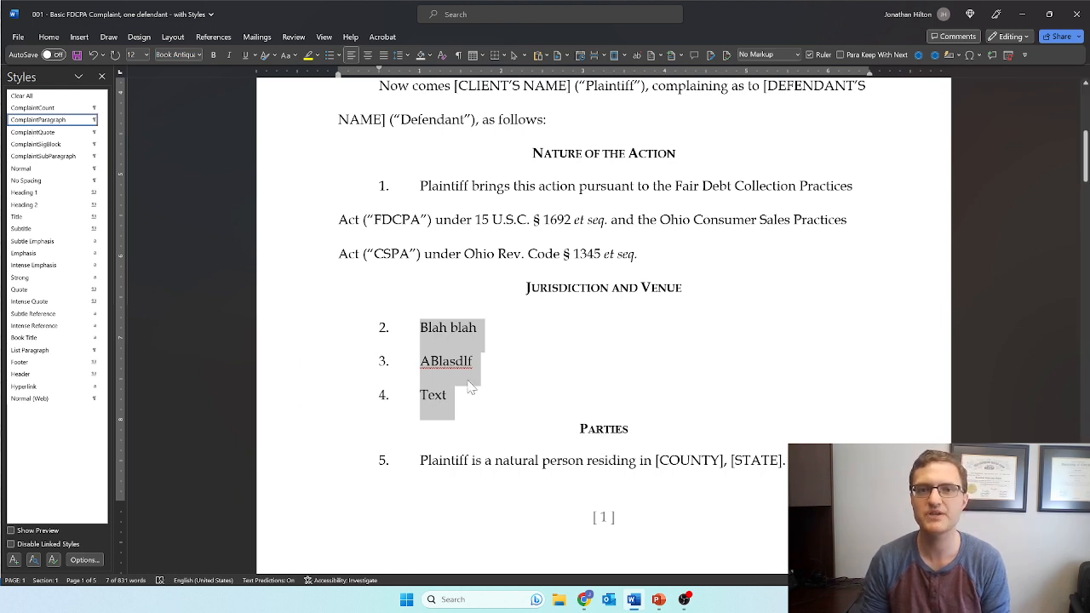
pyautogui.click(384, 187)
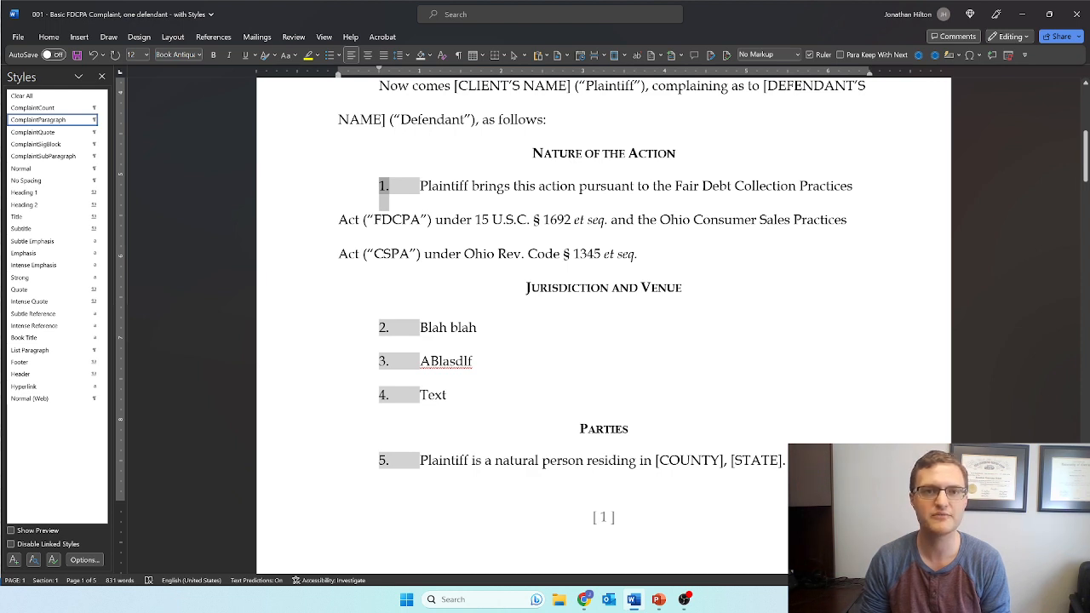
pyautogui.click(447, 395)
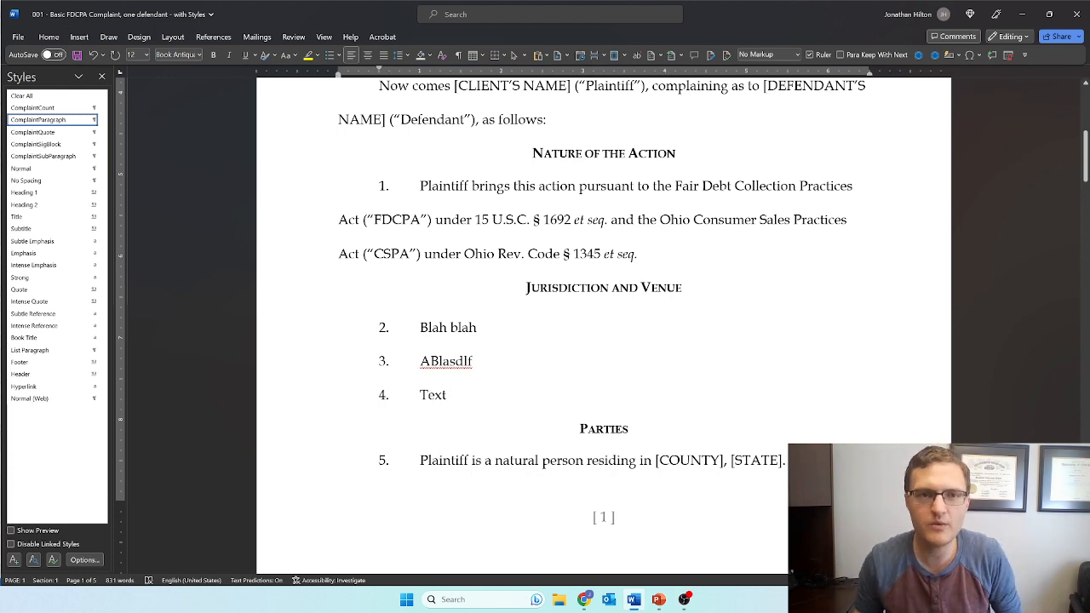
# Step: Replace the opening paragraph under the COMPLAINT title with a made-up case citation ending in "100 Blasdfh (2000)"
pyautogui.scroll(7, 547, 358)
pyautogui.scroll(-3, 547, 358)
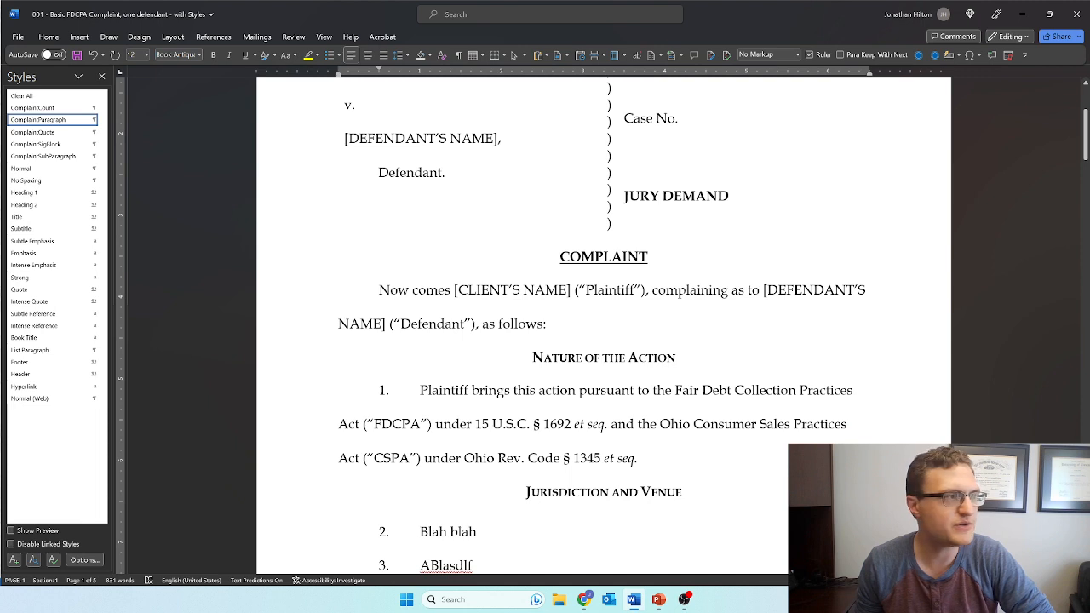
pyautogui.click(526, 323)
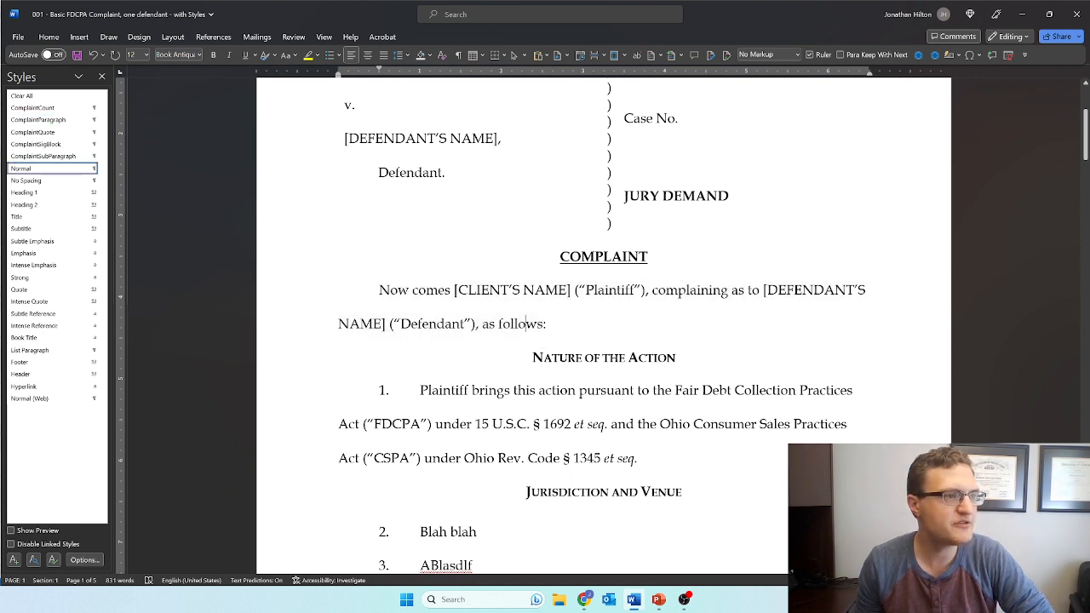
pyautogui.tripleClick(537, 324)
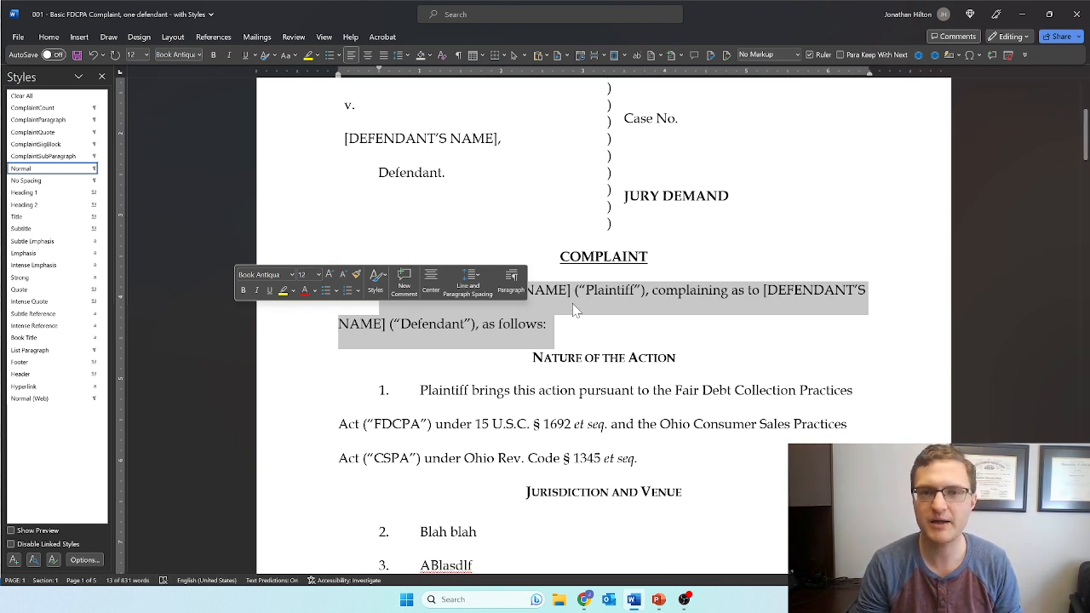
pyautogui.write('Joh')
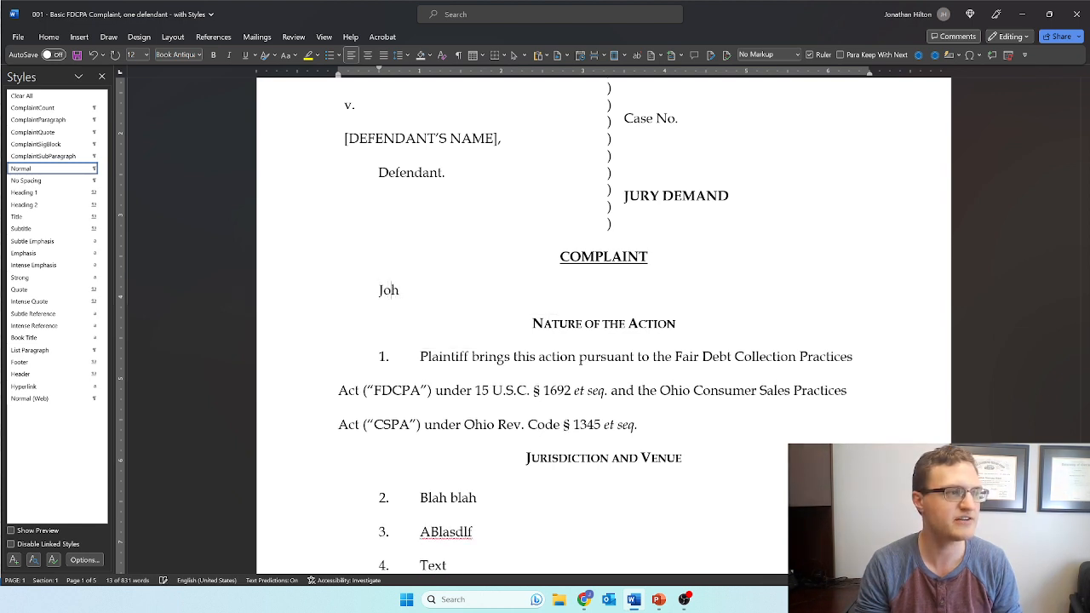
pyautogui.write('n v. Smith')
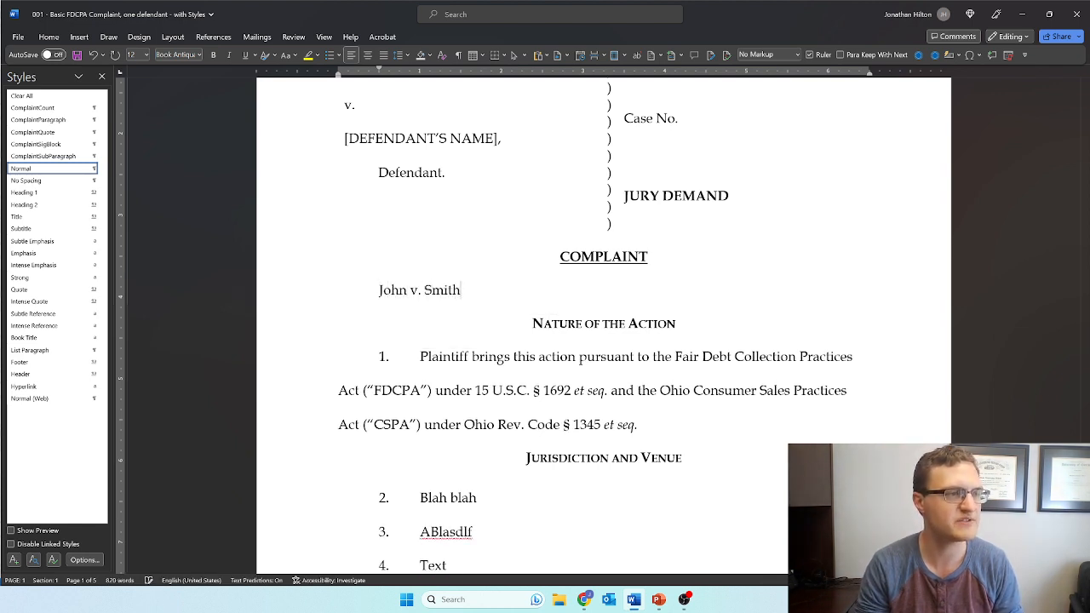
pyautogui.write(', 100 Blasdfh')
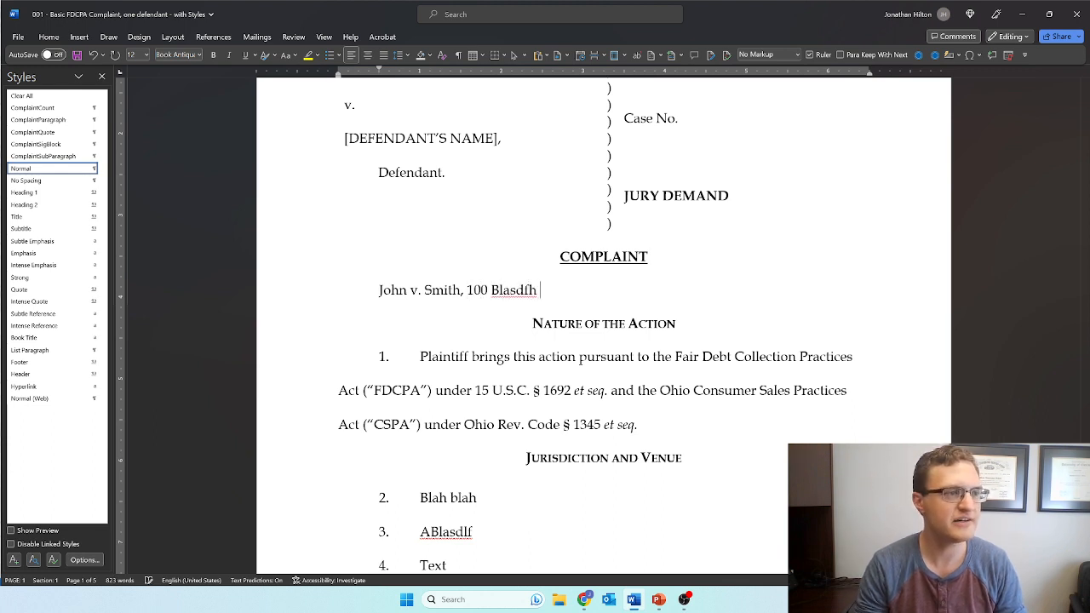
pyautogui.write(' (200')
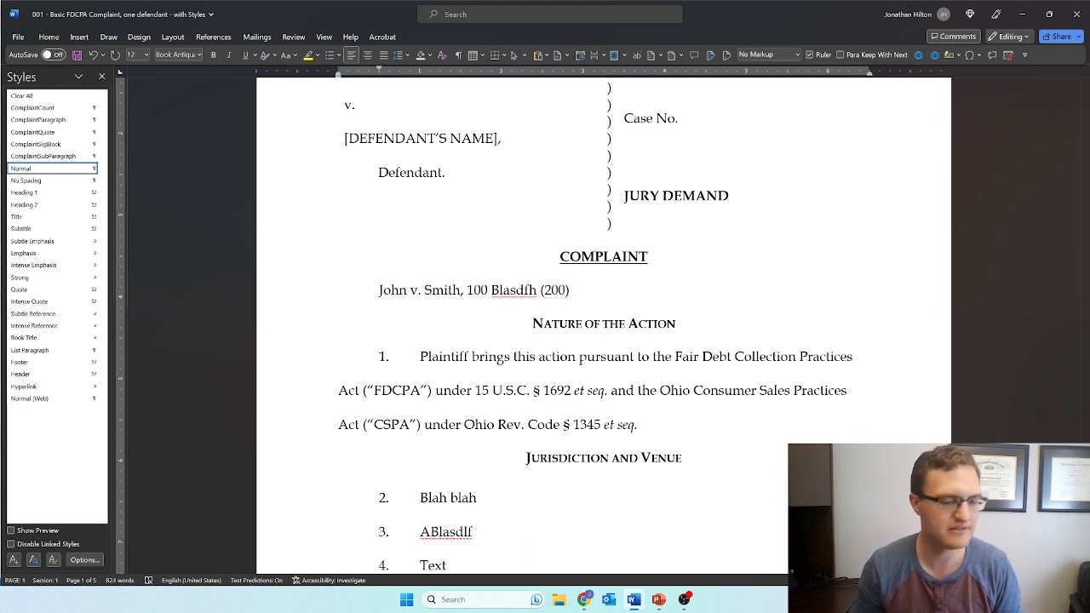
pyautogui.write(')')
pyautogui.press('BackSpace')
pyautogui.write('9(')
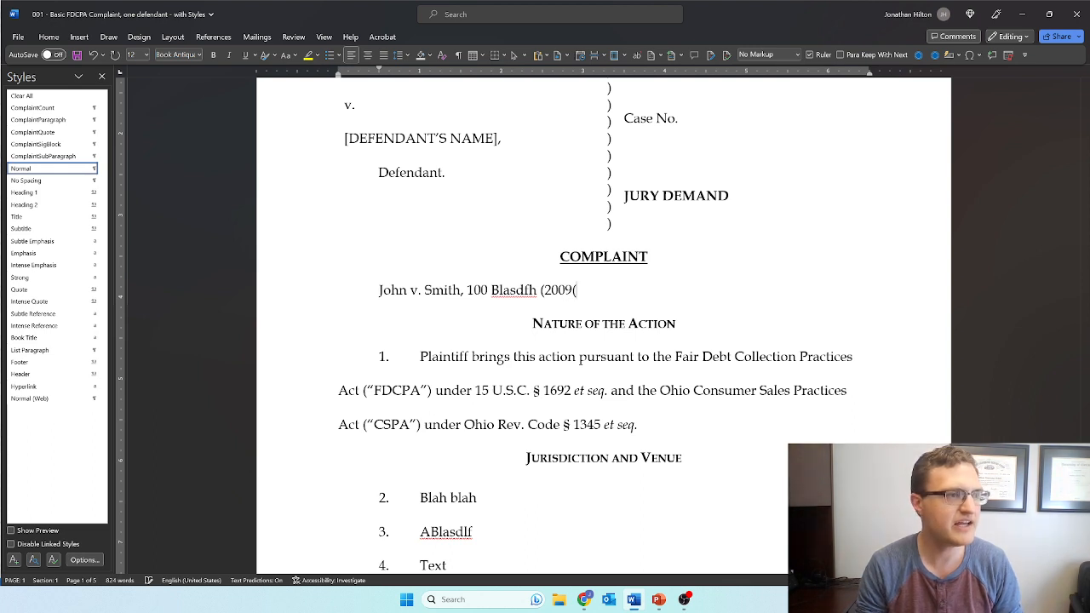
pyautogui.press('BackSpace')
pyautogui.press('BackSpace')
pyautogui.write('0')
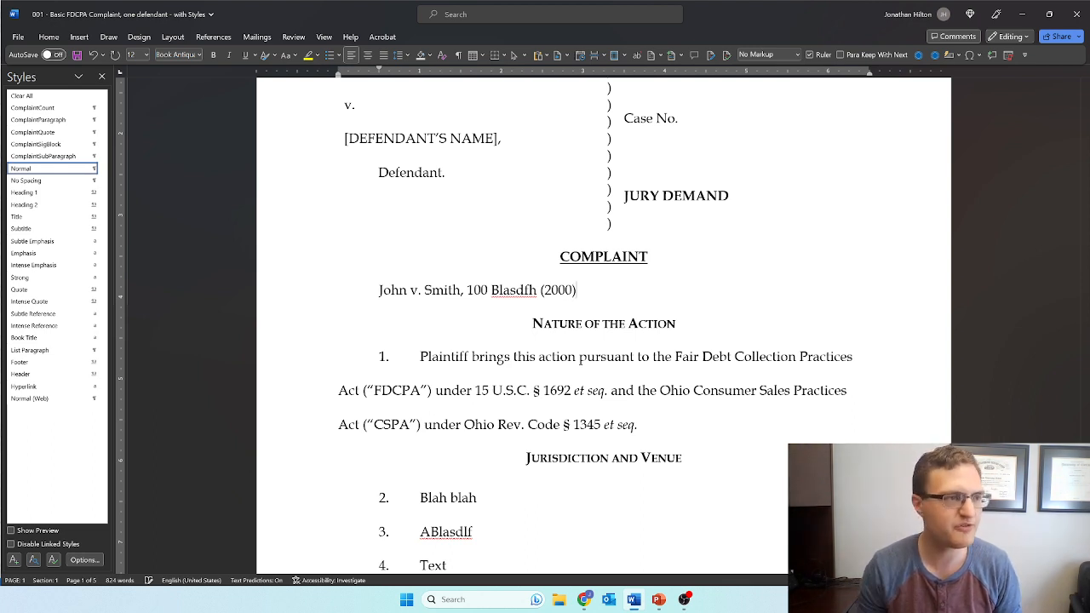
# Step: Set the sample citation line to Times New Roman at 16 points
pyautogui.moveTo(608, 305); pyautogui.dragTo(201, 294)
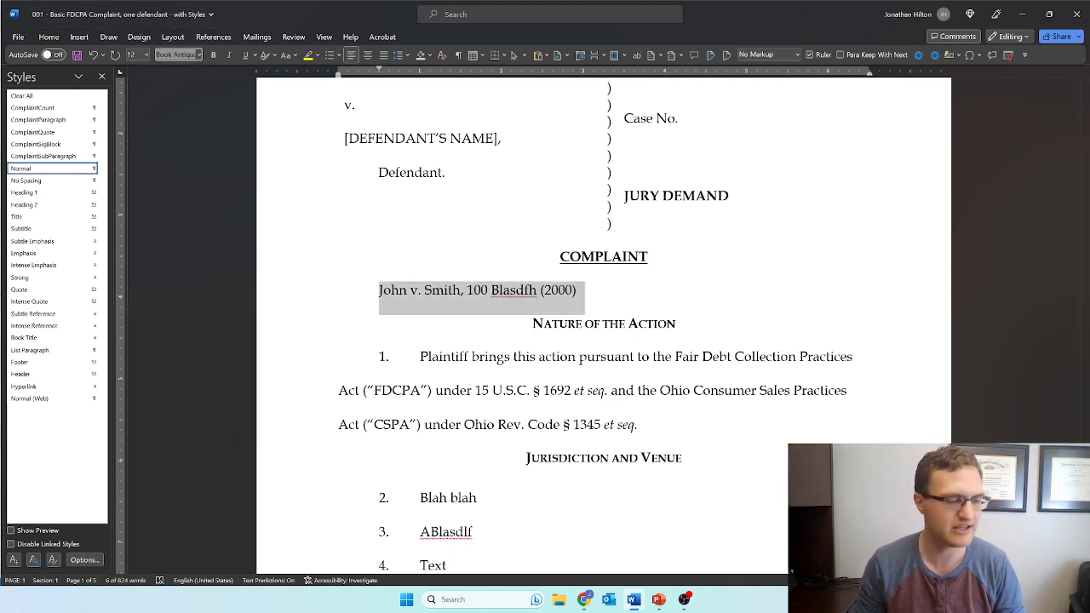
pyautogui.write('Times New Roman')
pyautogui.press('Return')
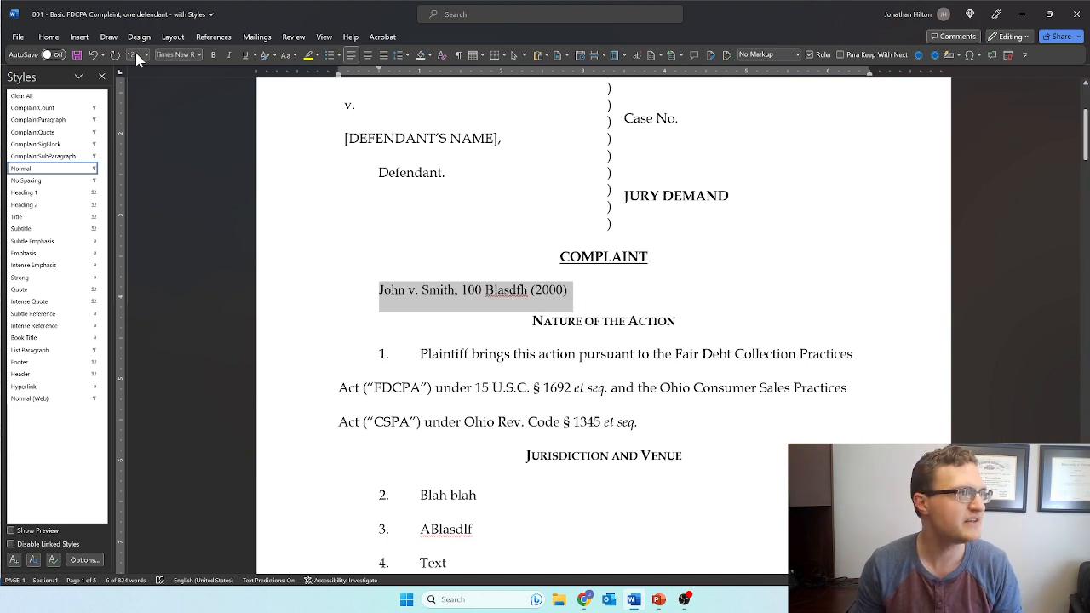
pyautogui.click(135, 56)
pyautogui.write('16')
pyautogui.press('Return')
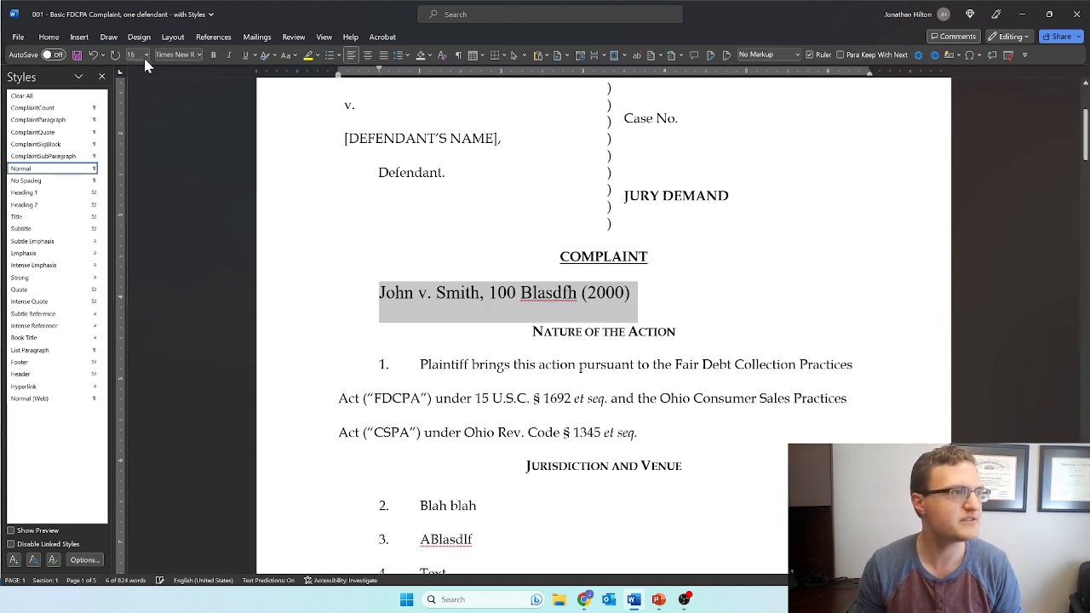
# Step: Highlight the sample citation in yellow and give its paragraph dark blue shading
pyautogui.click(309, 56)
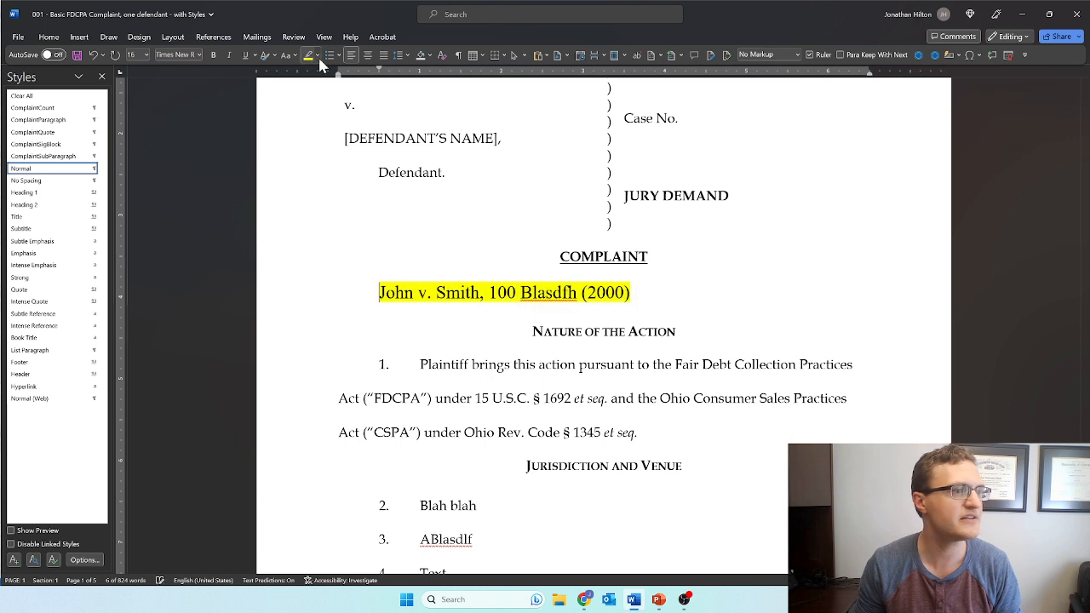
pyautogui.click(317, 56)
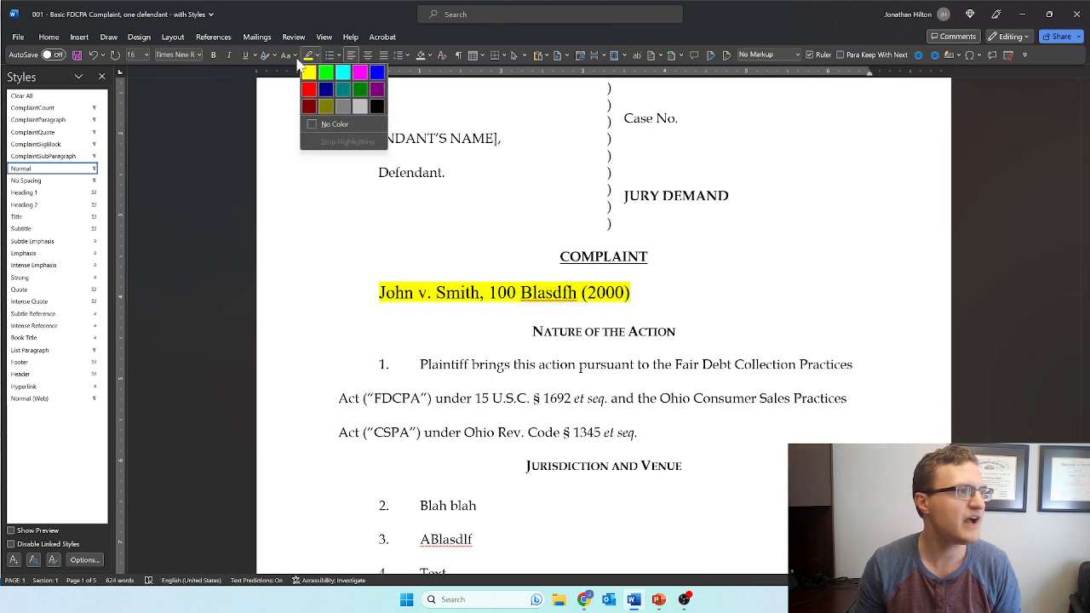
pyautogui.click(428, 55)
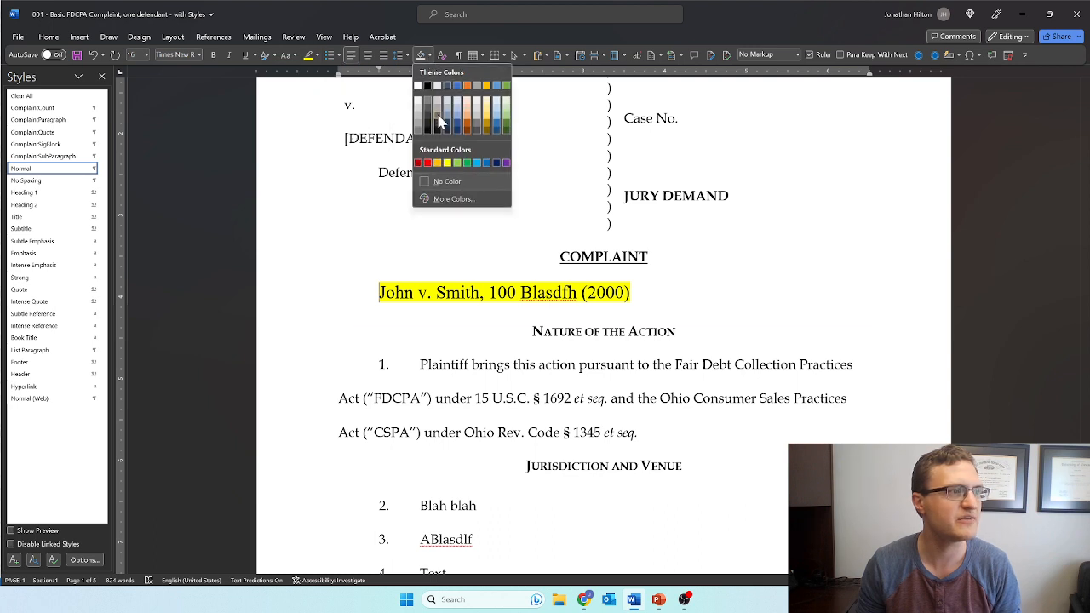
pyautogui.click(460, 127)
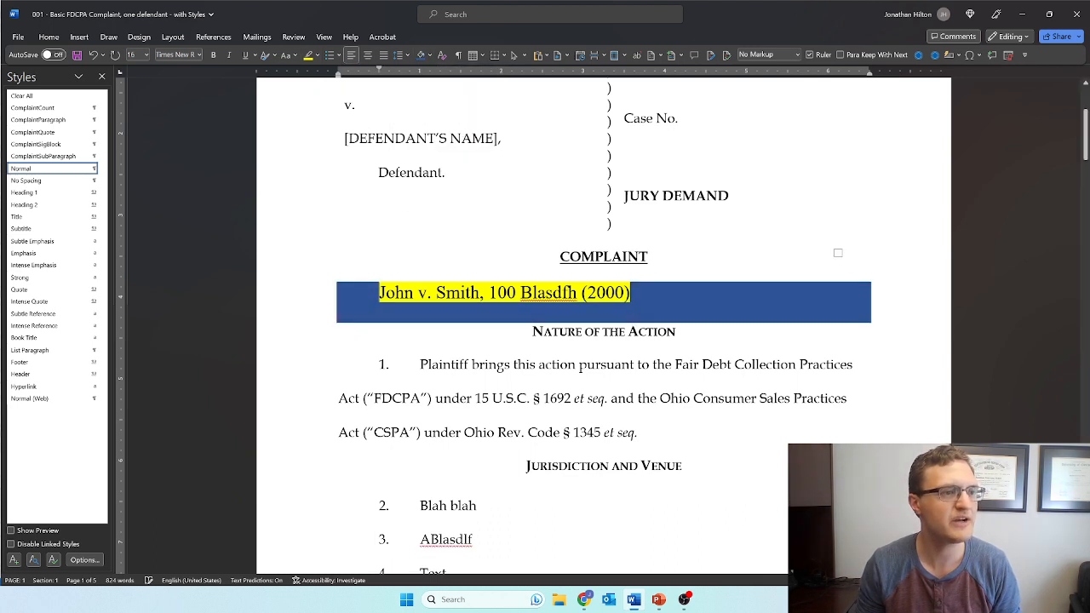
# Step: Apply the ComplaintParagraph style to the highlighted and shaded citation line
pyautogui.moveTo(669, 248); pyautogui.dragTo(857, 332)
pyautogui.moveTo(649, 296)
pyautogui.mouseDown()
pyautogui.moveTo(400, 274)
pyautogui.moveTo(374, 291)
pyautogui.mouseUp()
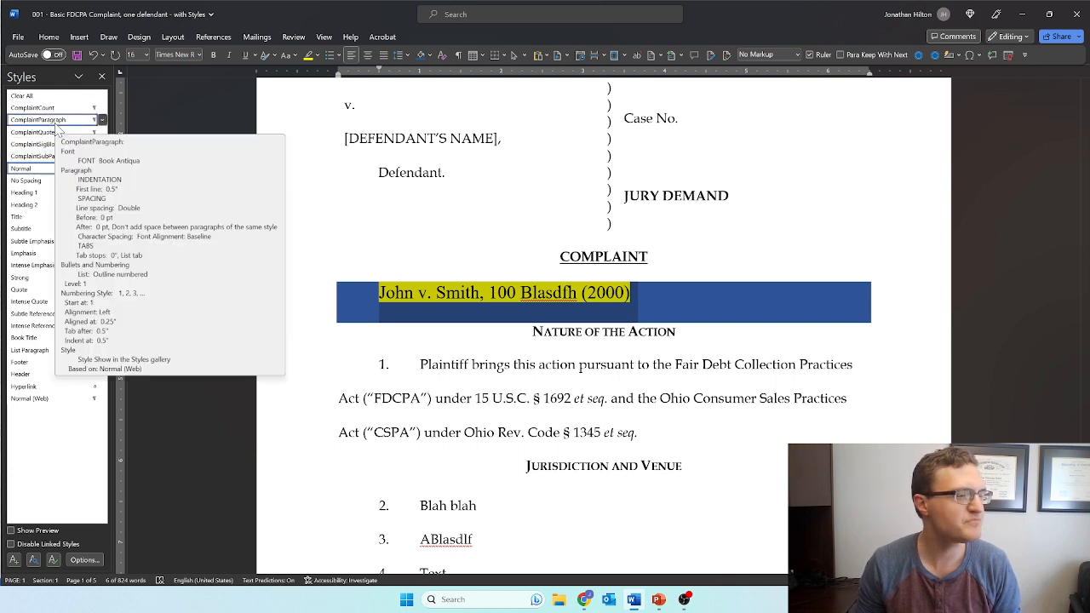
pyautogui.click(51, 121)
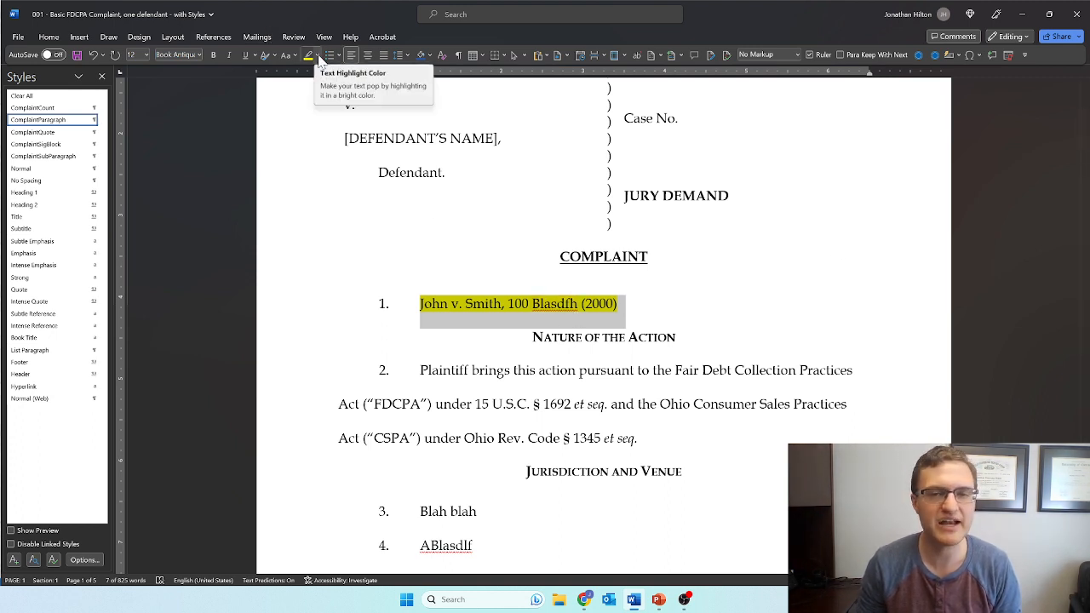
# Step: Delete the whole highlighted citation paragraph beneath the COMPLAINT title
pyautogui.click(634, 327)
pyautogui.moveTo(631, 320); pyautogui.dragTo(407, 310)
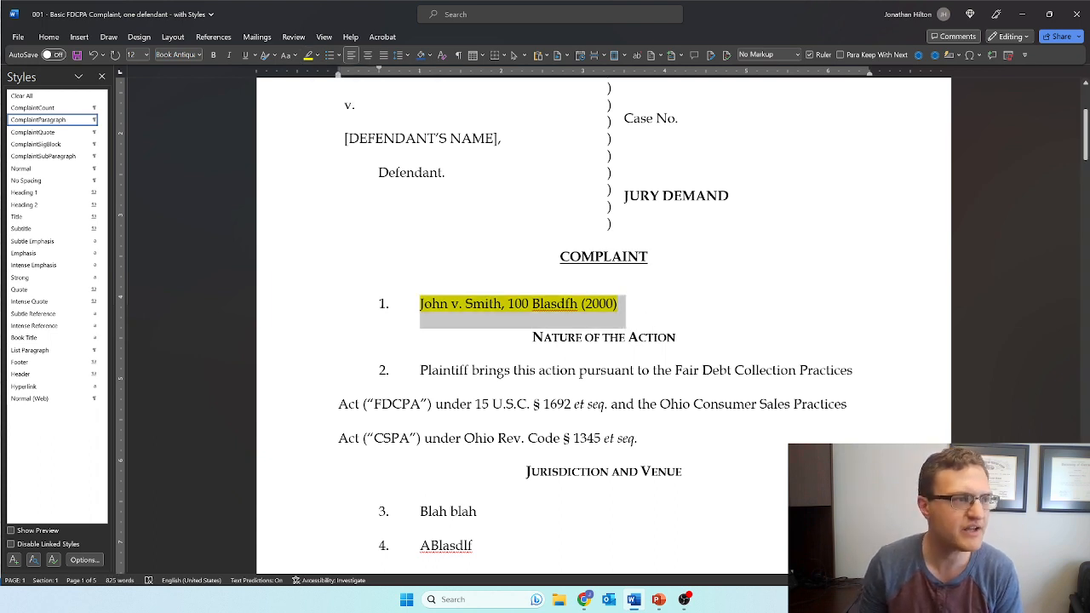
pyautogui.press('Delete')
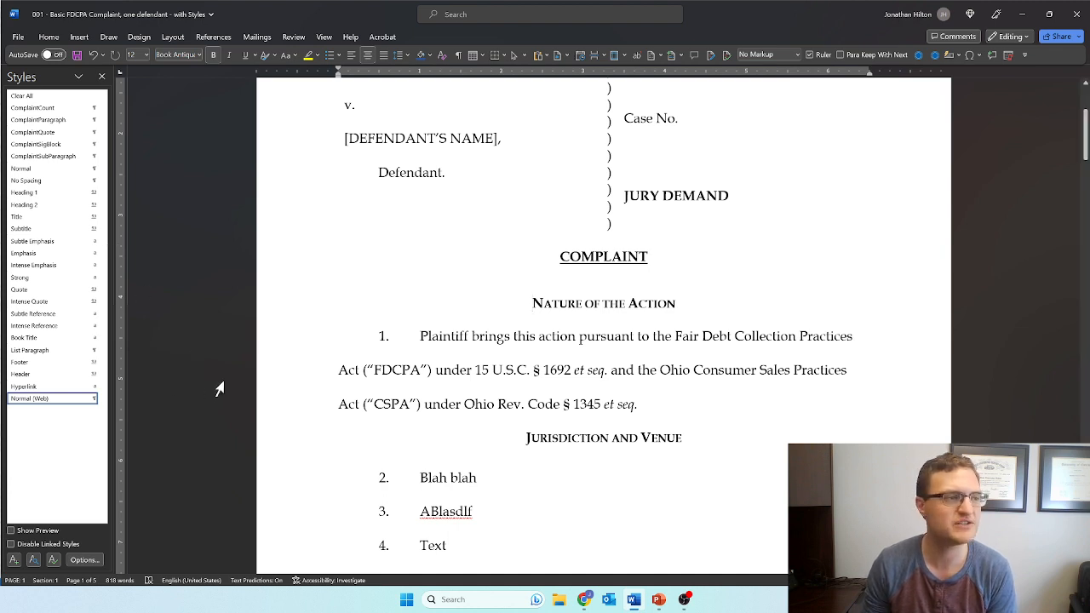
# Step: Examine the automatic number and the text of paragraph 1 under Nature of the Action
pyautogui.click(533, 303)
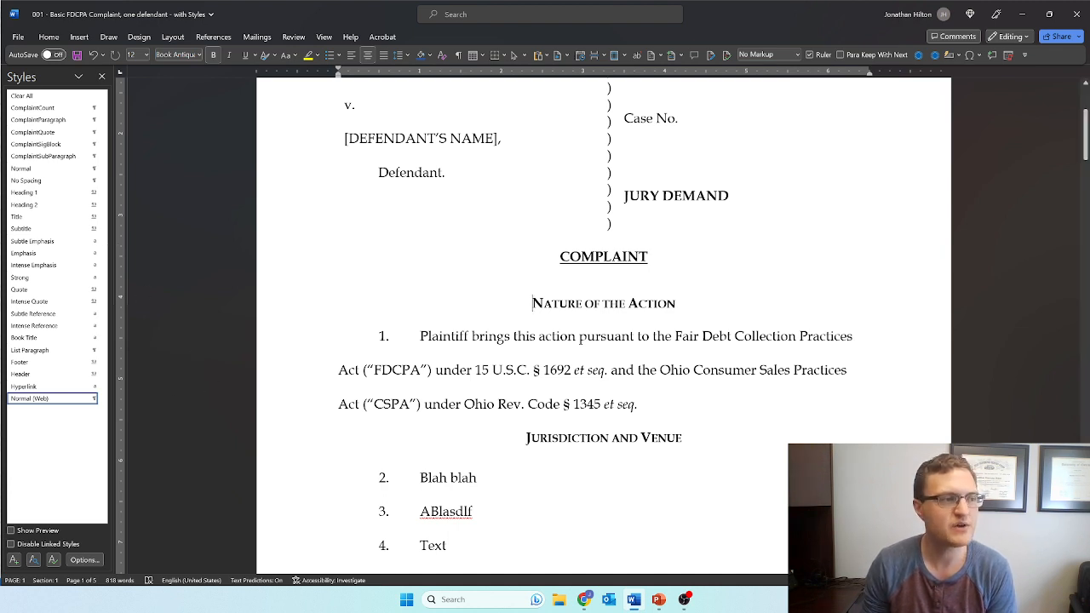
pyautogui.click(420, 336)
pyautogui.tripleClick(419, 336)
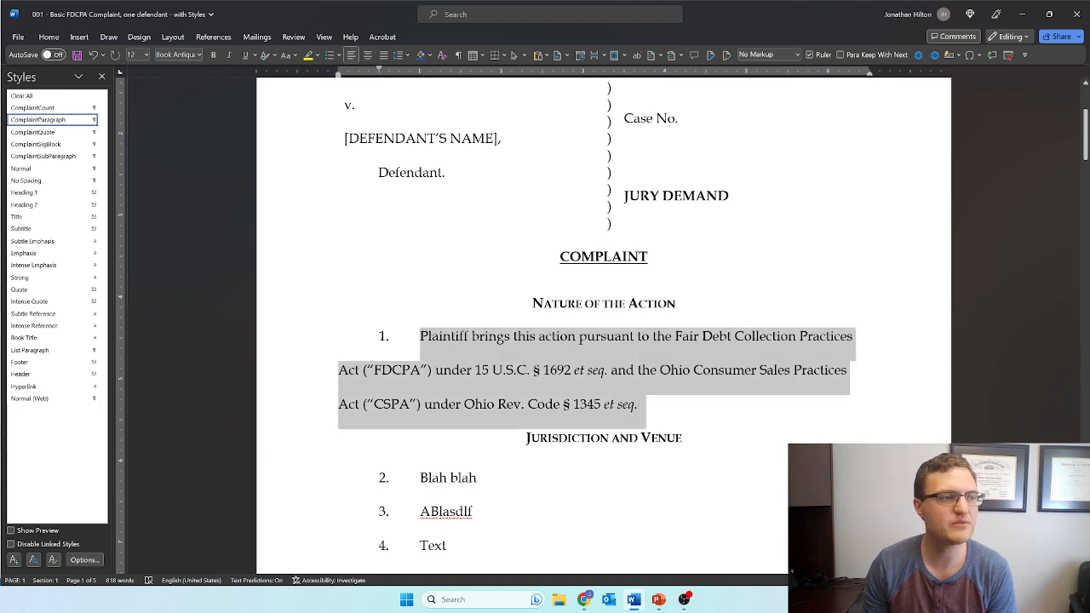
pyautogui.click(383, 336)
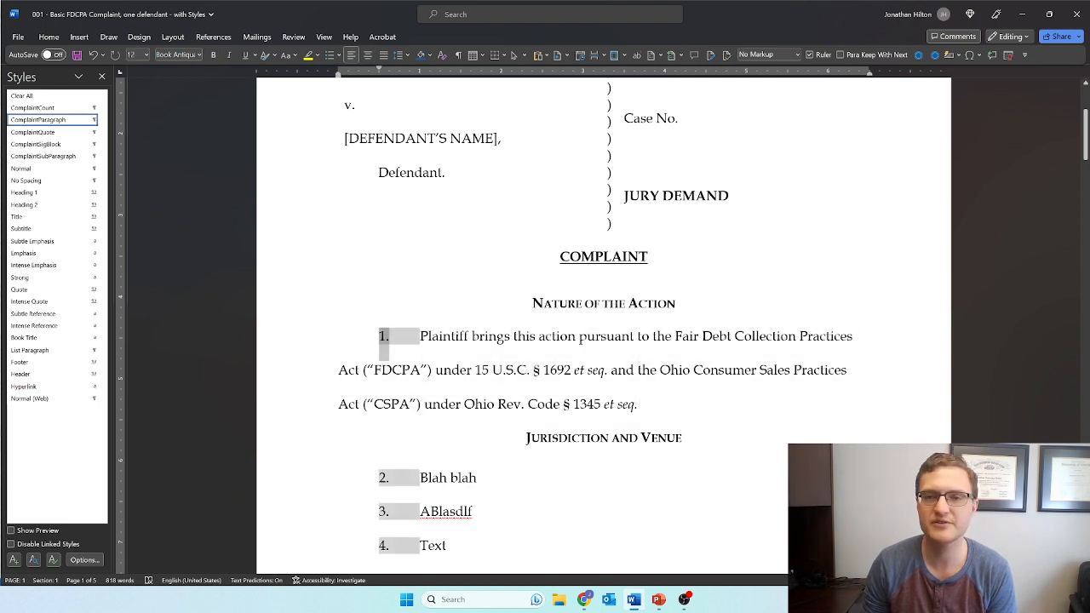
pyautogui.click(587, 365)
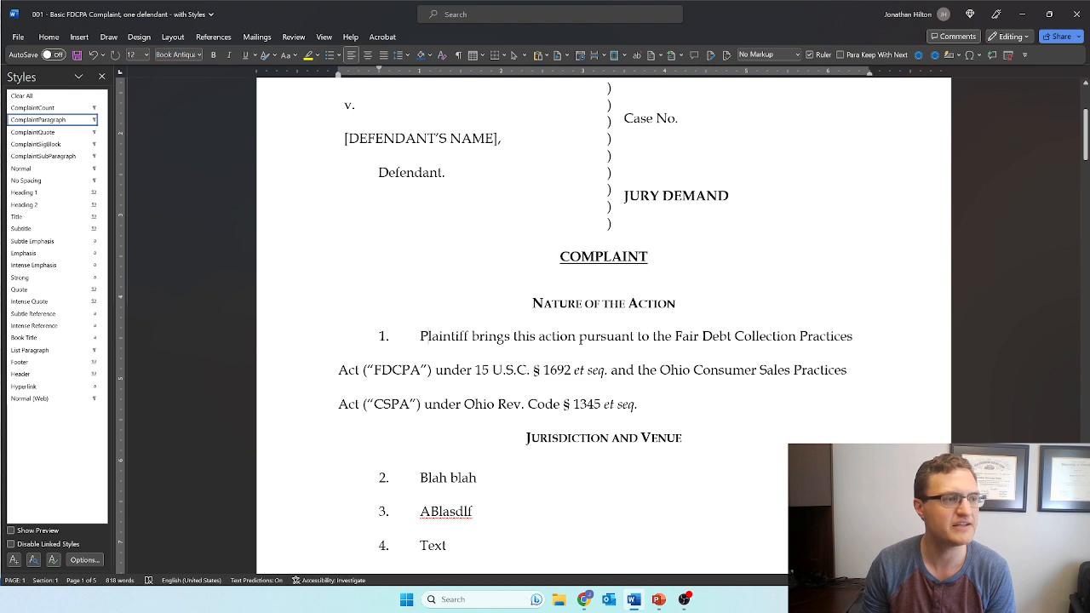
pyautogui.click(383, 336)
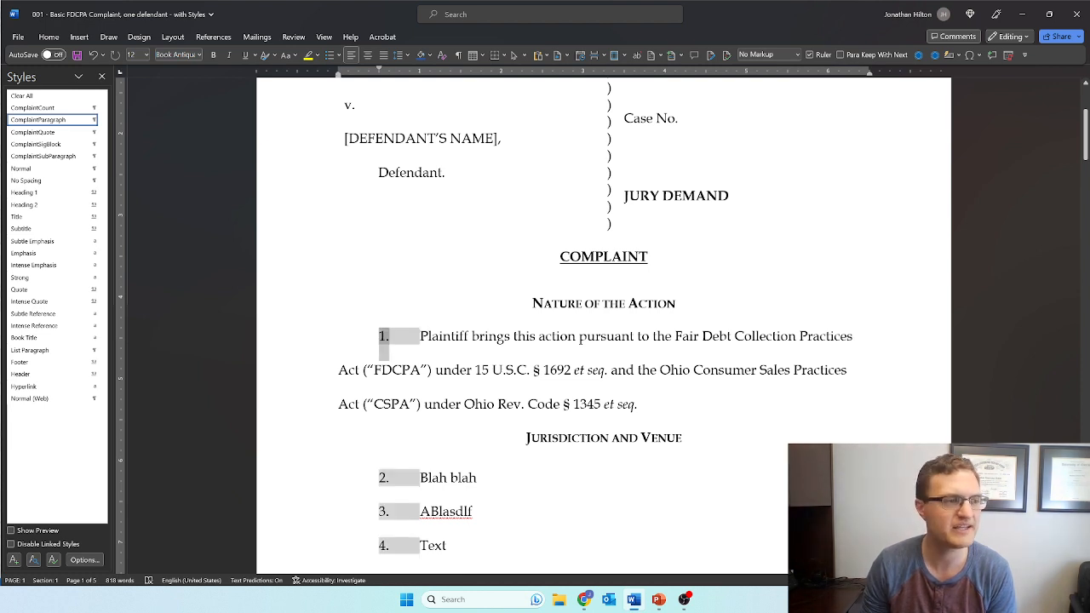
pyautogui.click(422, 340)
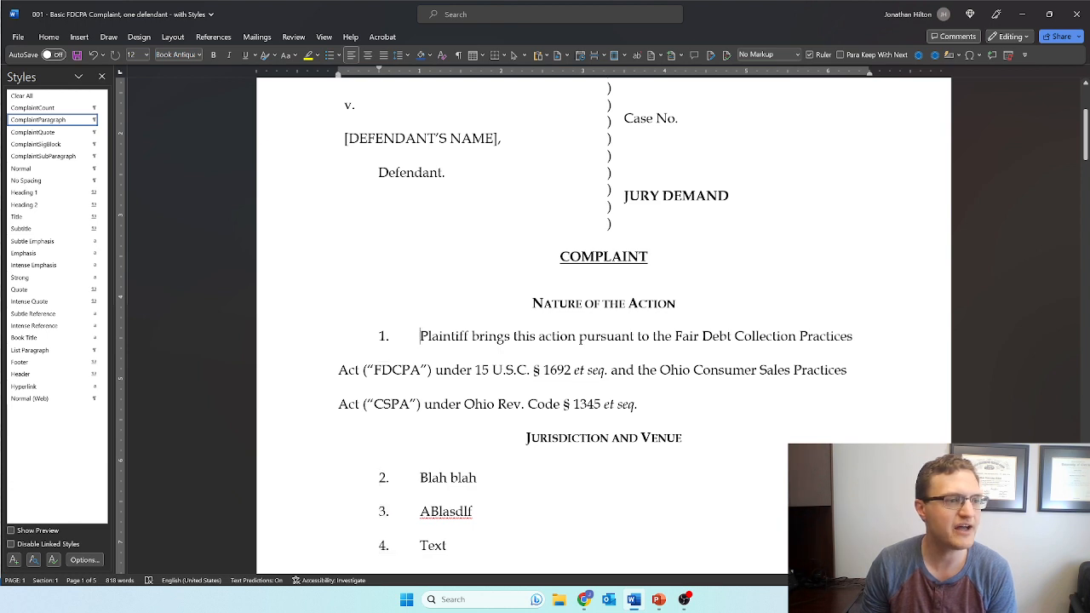
# Step: Give paragraph 1 under Nature of the Action a 0.25" left indent with a 0.25" hanging indent
pyautogui.tripleClick(421, 341)
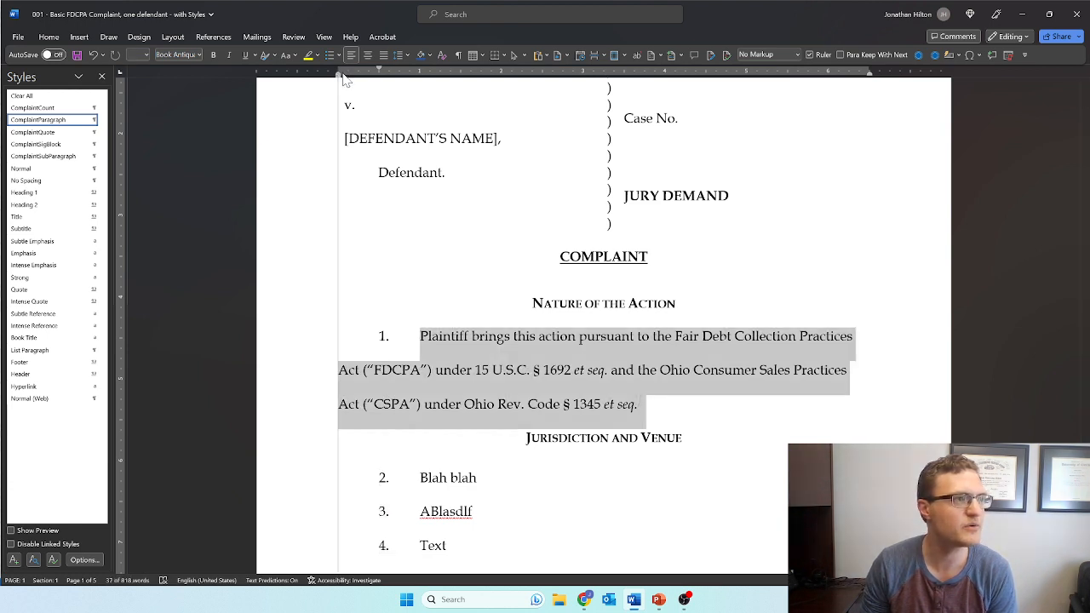
pyautogui.moveTo(345, 79)
pyautogui.mouseDown()
pyautogui.moveTo(414, 90)
pyautogui.moveTo(433, 88)
pyautogui.moveTo(340, 79)
pyautogui.moveTo(421, 88)
pyautogui.moveTo(445, 69)
pyautogui.moveTo(379, 69)
pyautogui.mouseUp()
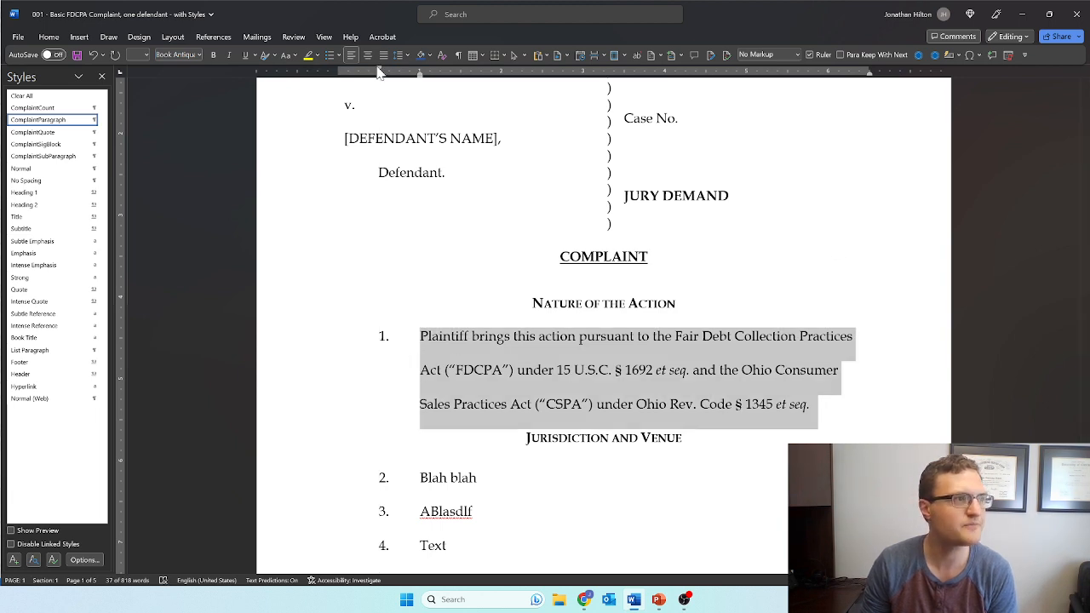
pyautogui.moveTo(379, 72)
pyautogui.mouseDown()
pyautogui.moveTo(360, 72)
pyautogui.moveTo(391, 72)
pyautogui.moveTo(379, 73)
pyautogui.mouseUp()
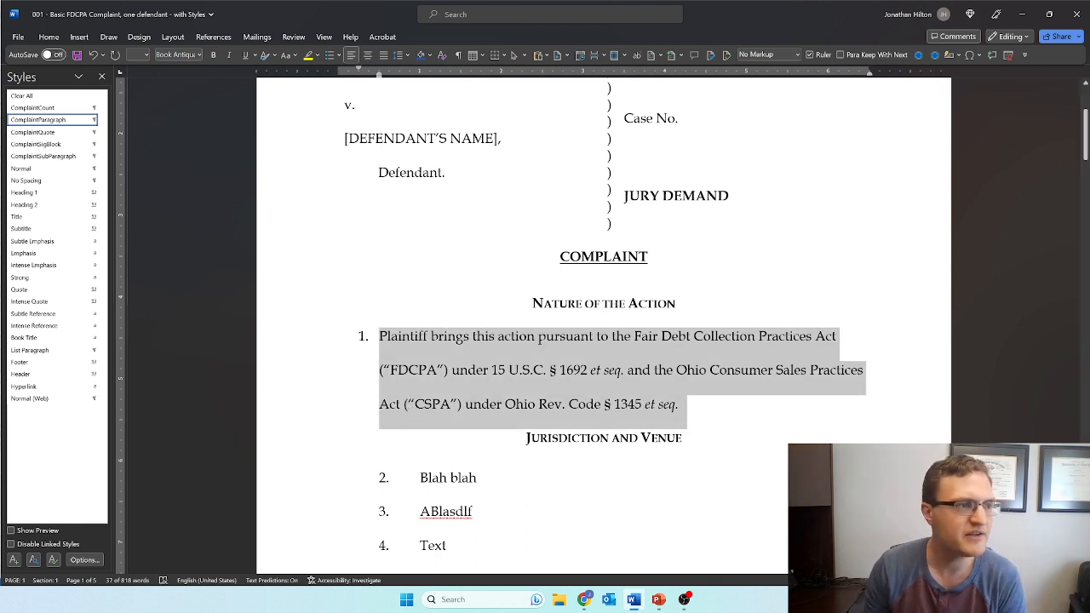
pyautogui.click(732, 422)
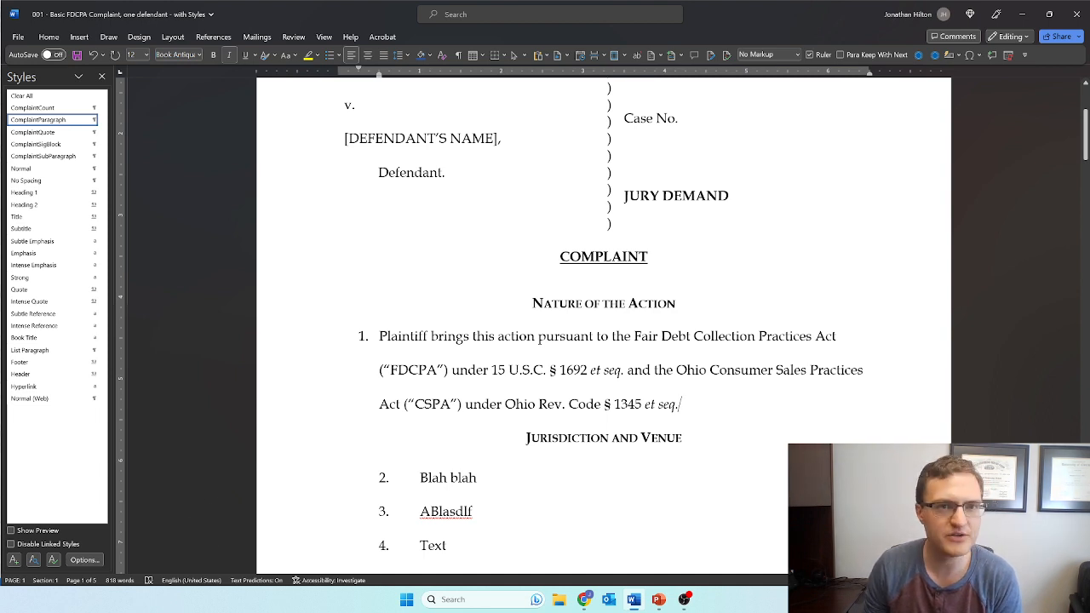
# Step: Create a new paragraph style named ComplParagraphLeftAlign from paragraph 1, based on ComplaintParagraph
pyautogui.click(15, 564)
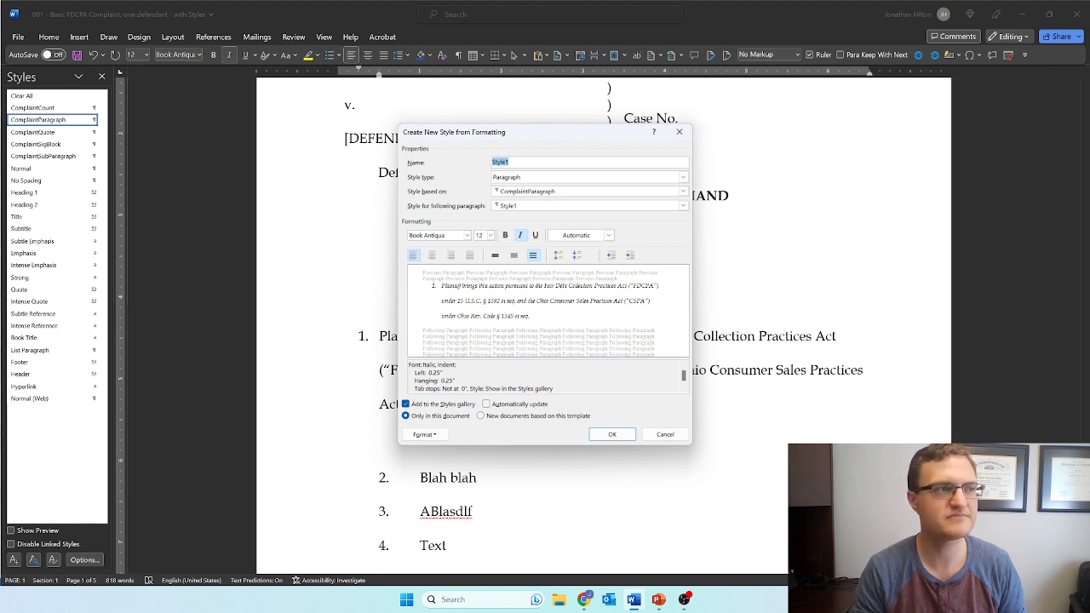
pyautogui.press('BackSpace')
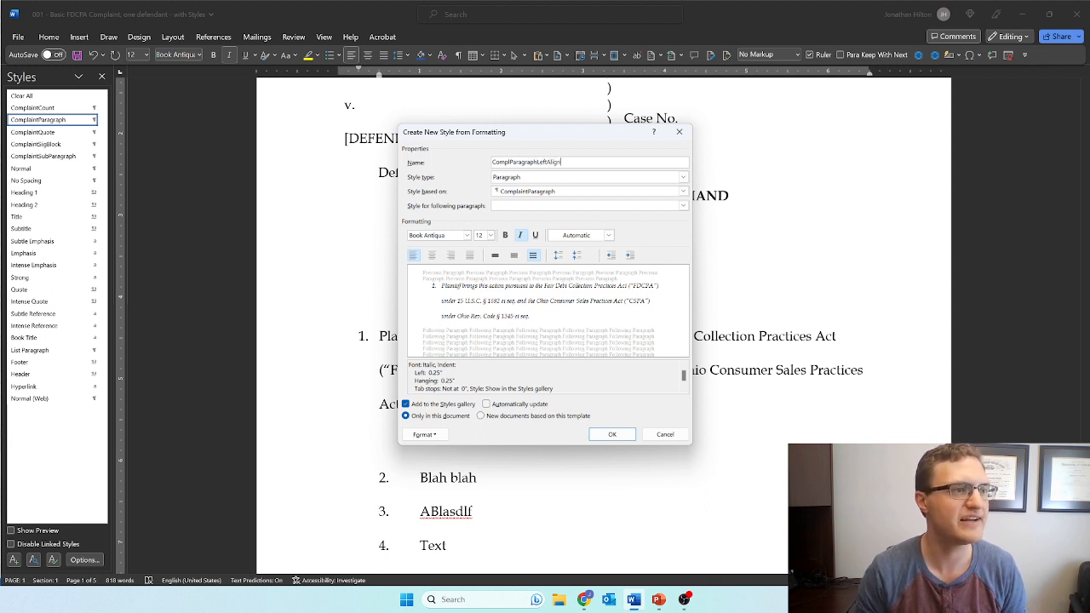
pyautogui.click(611, 434)
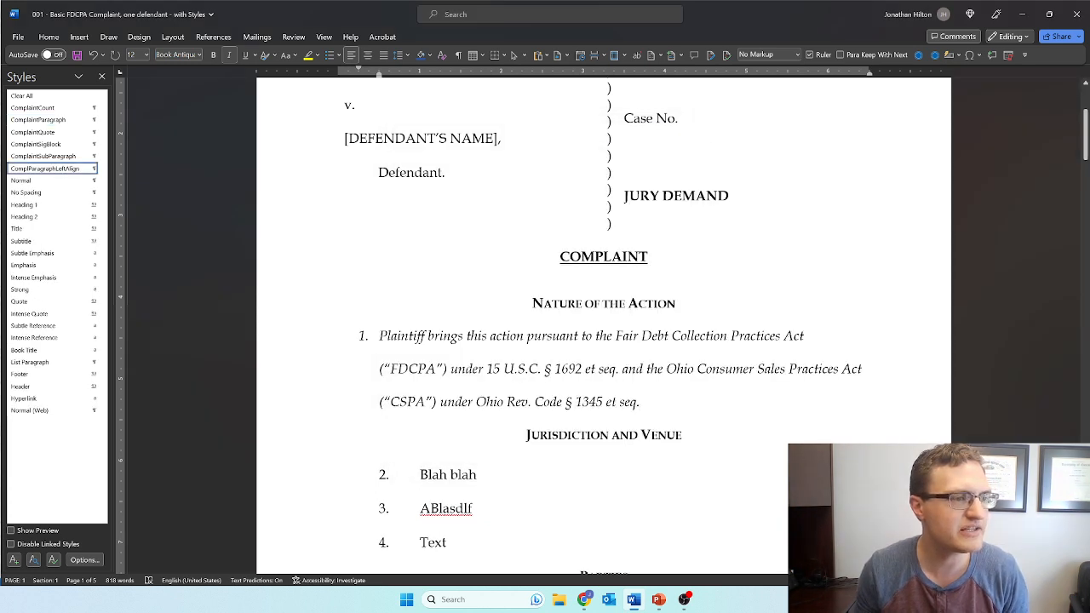
# Step: Remove the italics from paragraph 1 and update the ComplParagraphLeftAlign style to match it
pyautogui.moveTo(670, 396); pyautogui.dragTo(366, 341)
pyautogui.hotkey('ctrl', 'i')
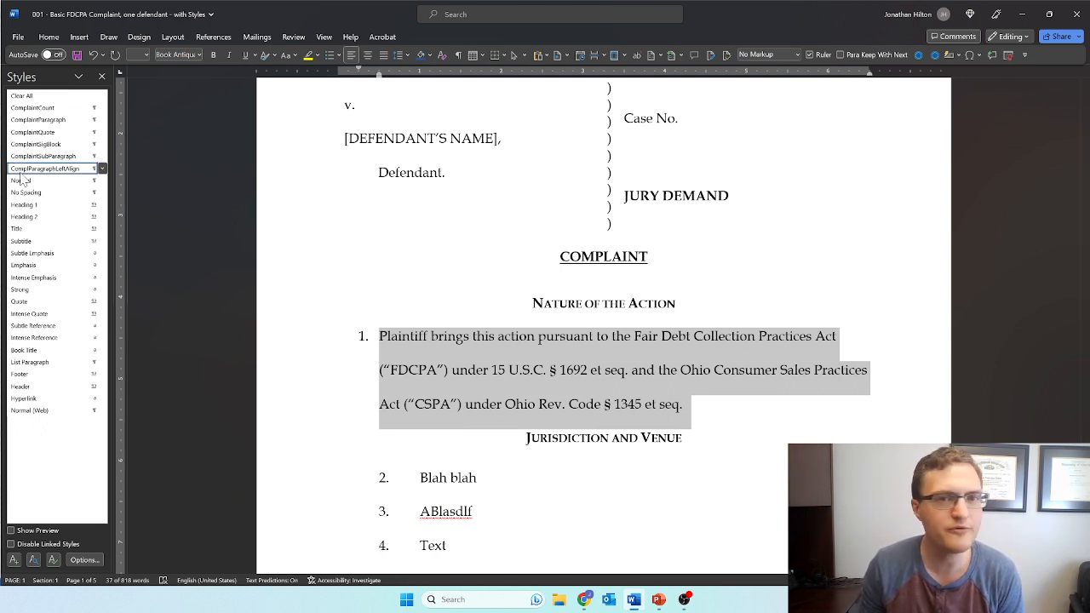
pyautogui.moveTo(24, 181)
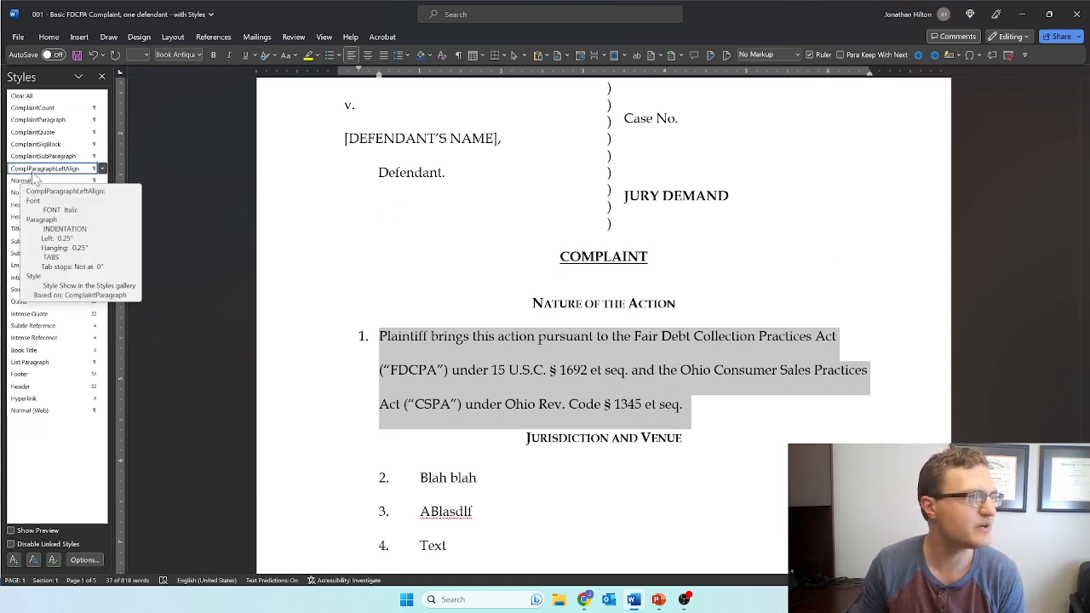
pyautogui.rightClick(44, 175)
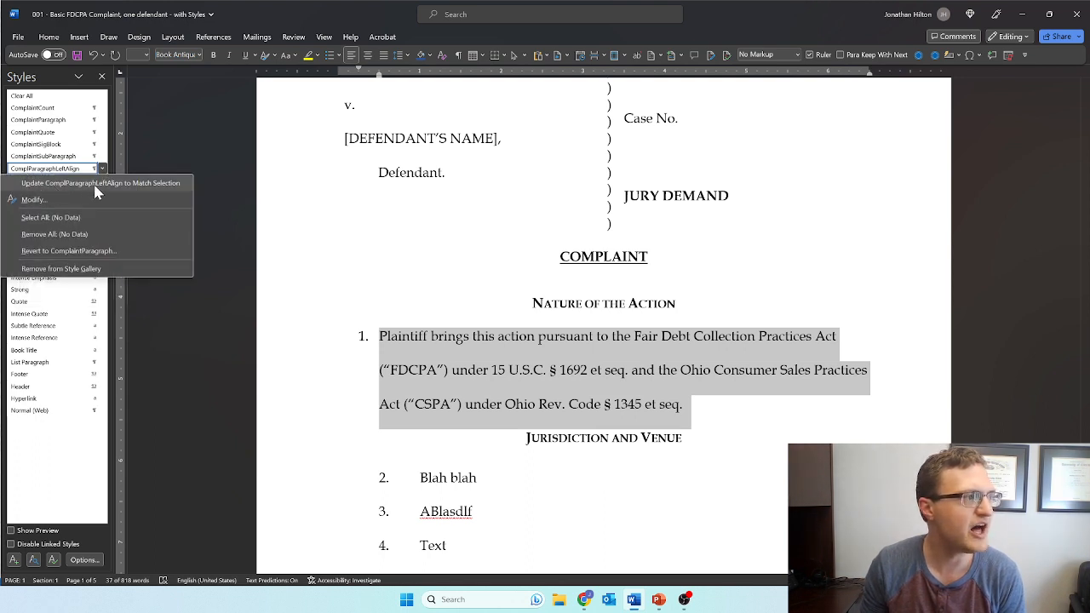
pyautogui.click(105, 183)
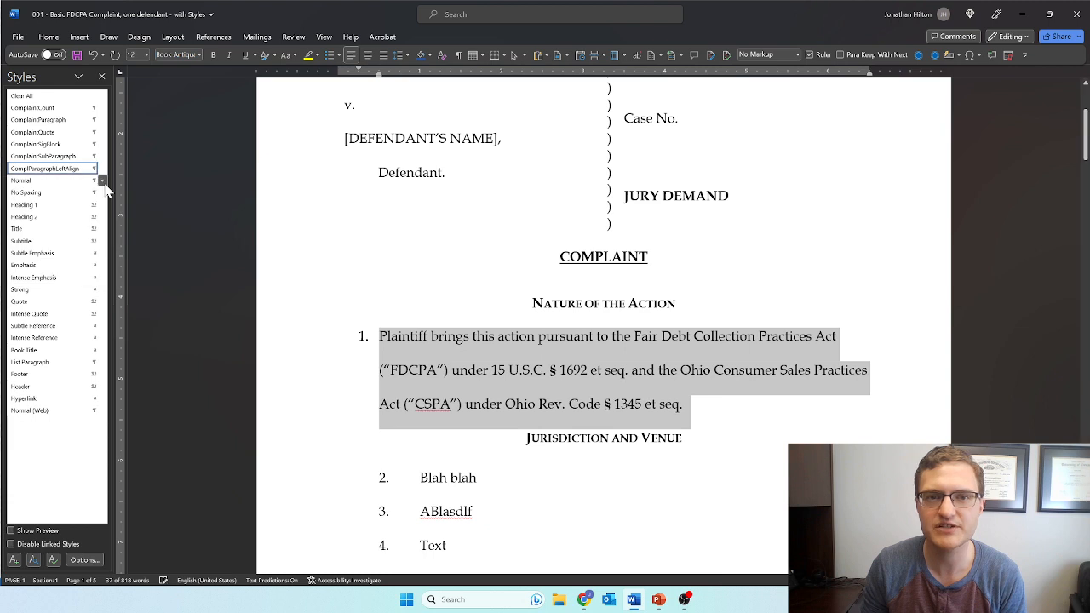
# Step: Apply the ComplParagraphLeftAlign style to paragraph 7, which begins "Defendant acted through its agents"
pyautogui.scroll(-2, 634, 372)
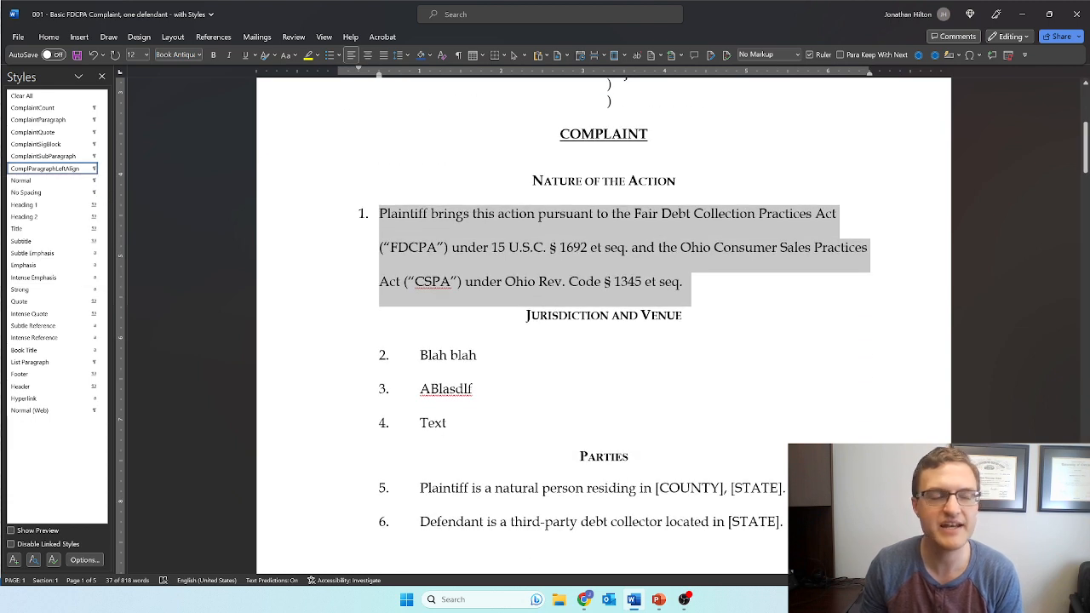
pyautogui.click(527, 315)
pyautogui.moveTo(420, 355); pyautogui.dragTo(460, 424)
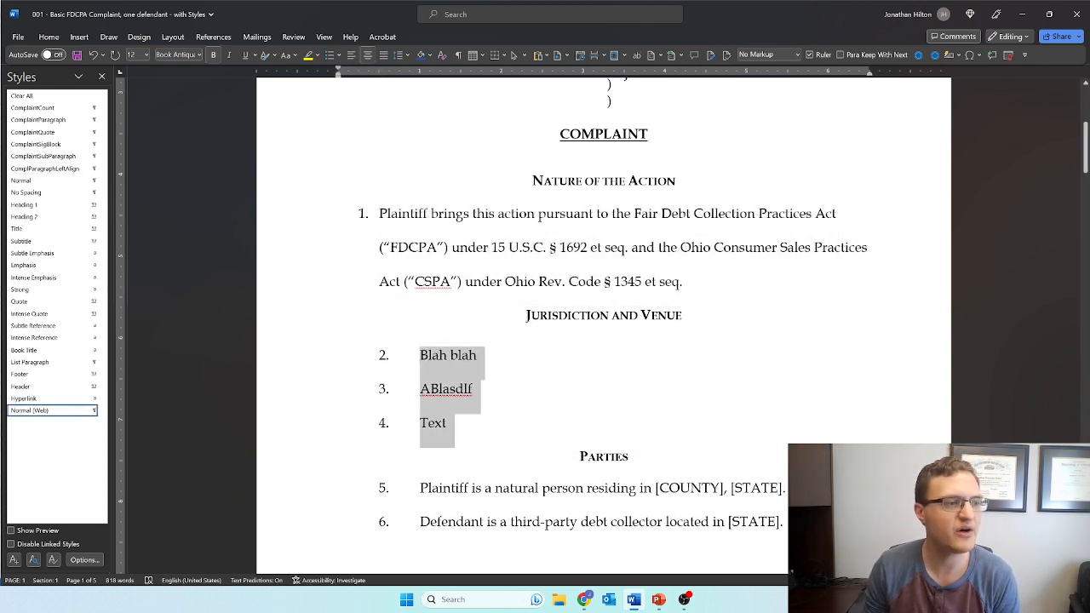
pyautogui.scroll(-10, 324, 339)
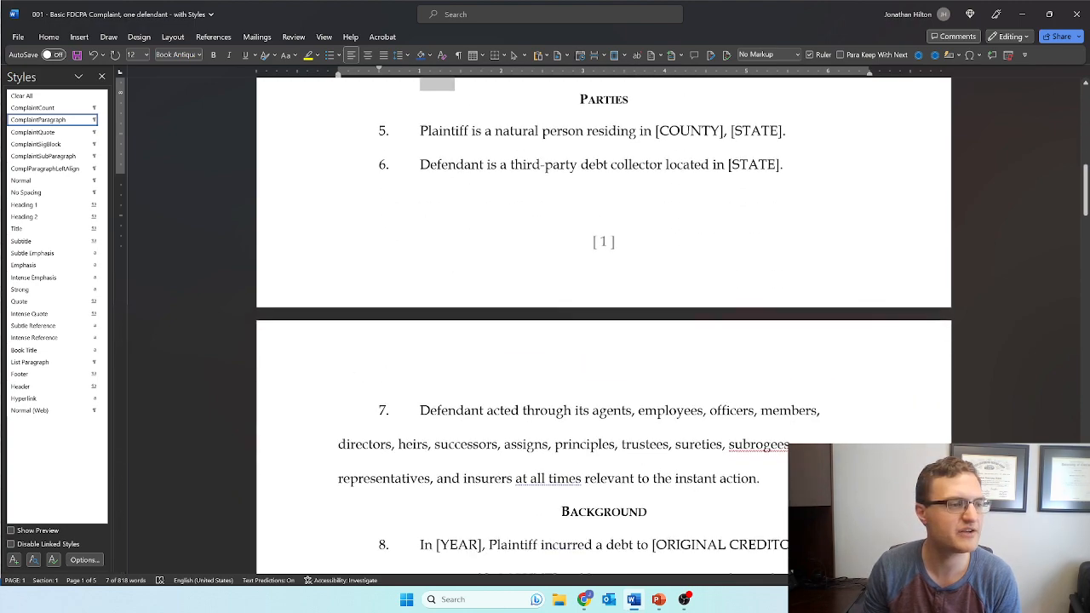
pyautogui.scroll(2, 324, 339)
pyautogui.scroll(-1, 324, 339)
pyautogui.doubleClick(324, 229)
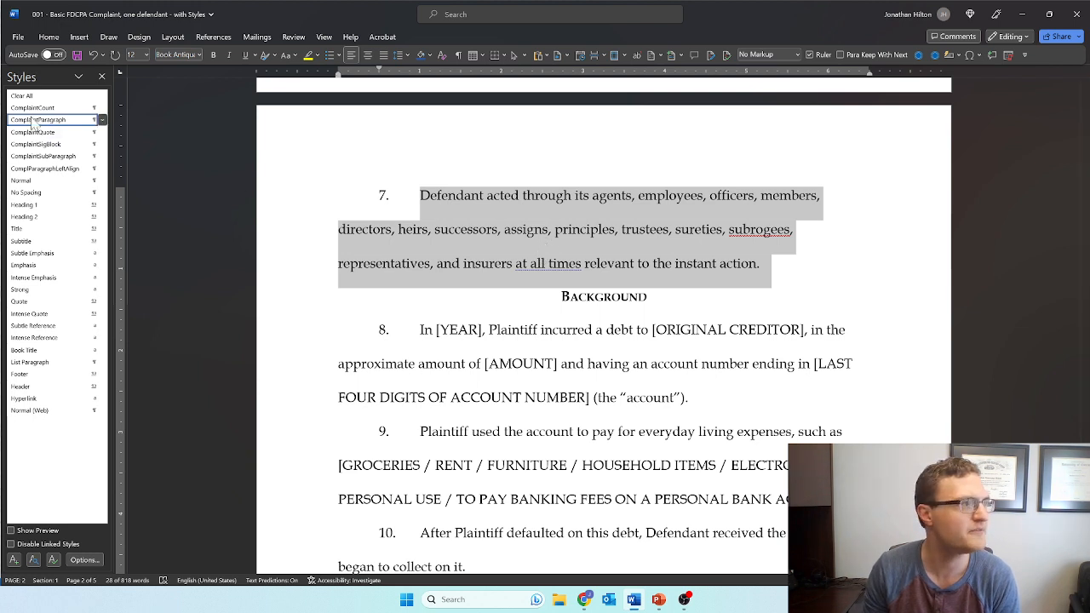
pyautogui.moveTo(62, 161)
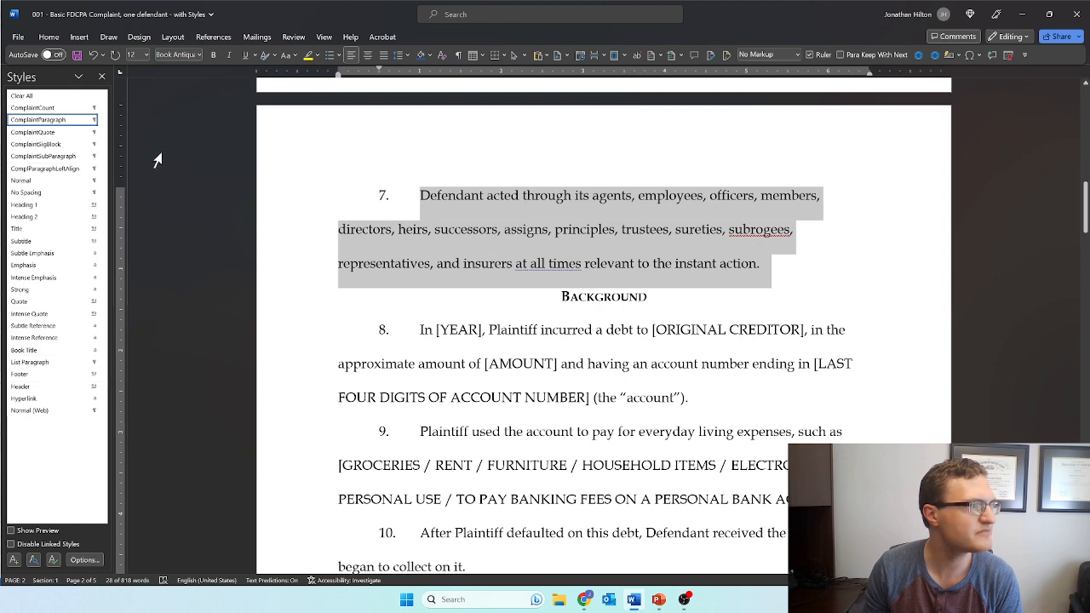
pyautogui.click(62, 169)
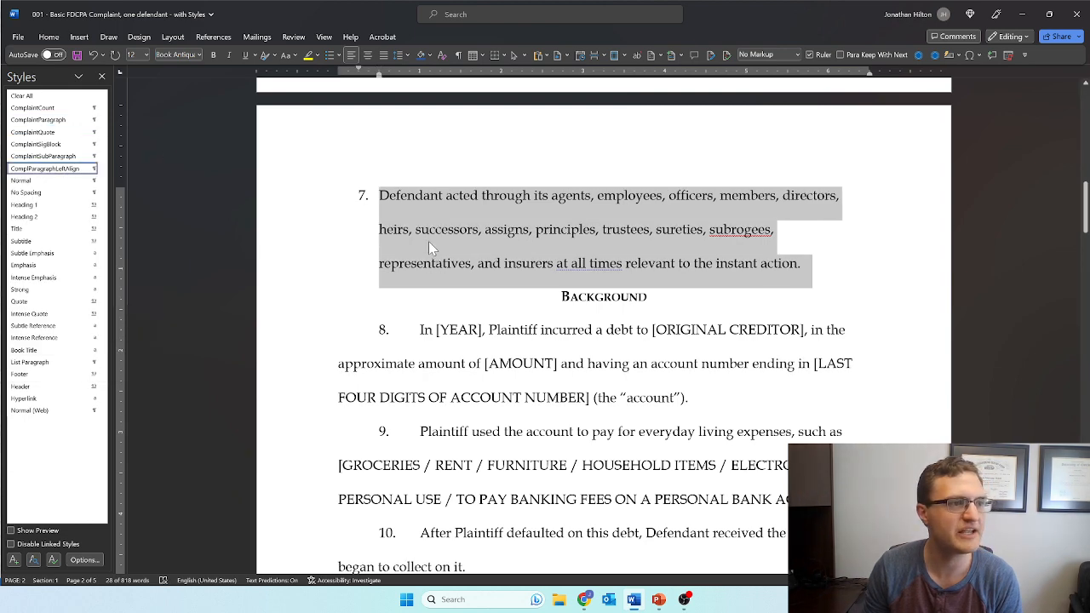
# Step: Apply the ComplParagraphLeftAlign style to paragraphs 5 and 6 under Parties, and to paragraphs 2 to 4 under Jurisdiction and Venue
pyautogui.scroll(3, 620, 322)
pyautogui.scroll(6, 622, 323)
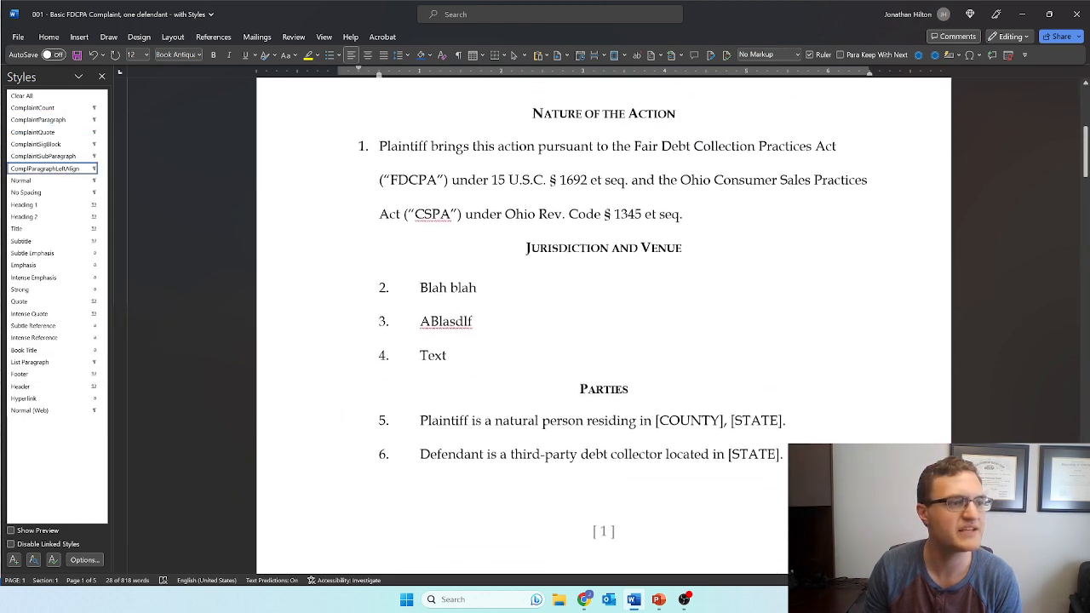
pyautogui.moveTo(421, 448); pyautogui.dragTo(797, 484)
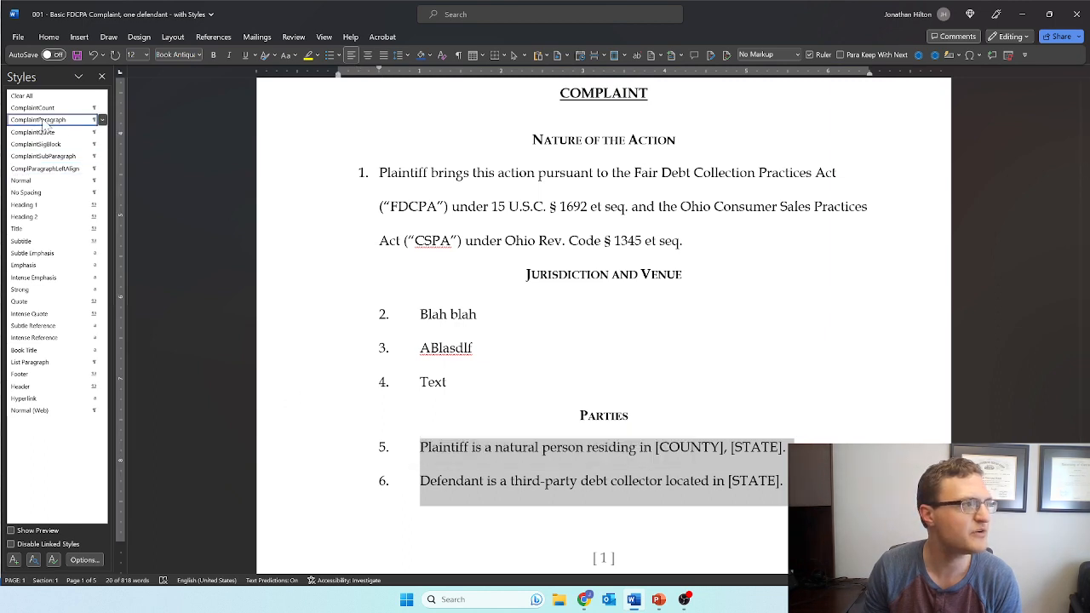
pyautogui.click(53, 173)
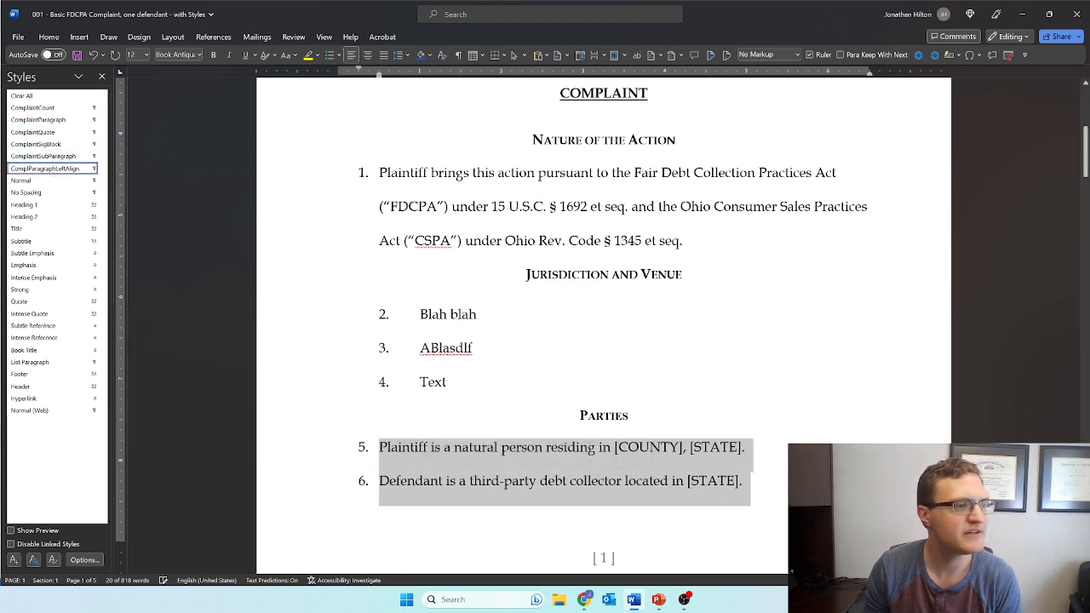
pyautogui.moveTo(323, 315); pyautogui.dragTo(324, 383)
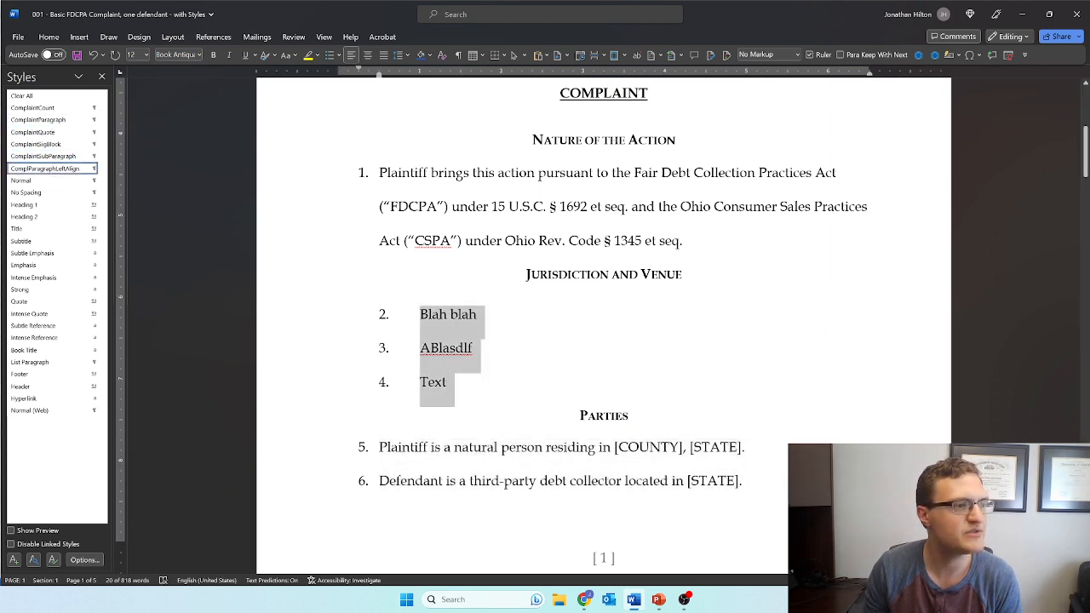
pyautogui.click(56, 169)
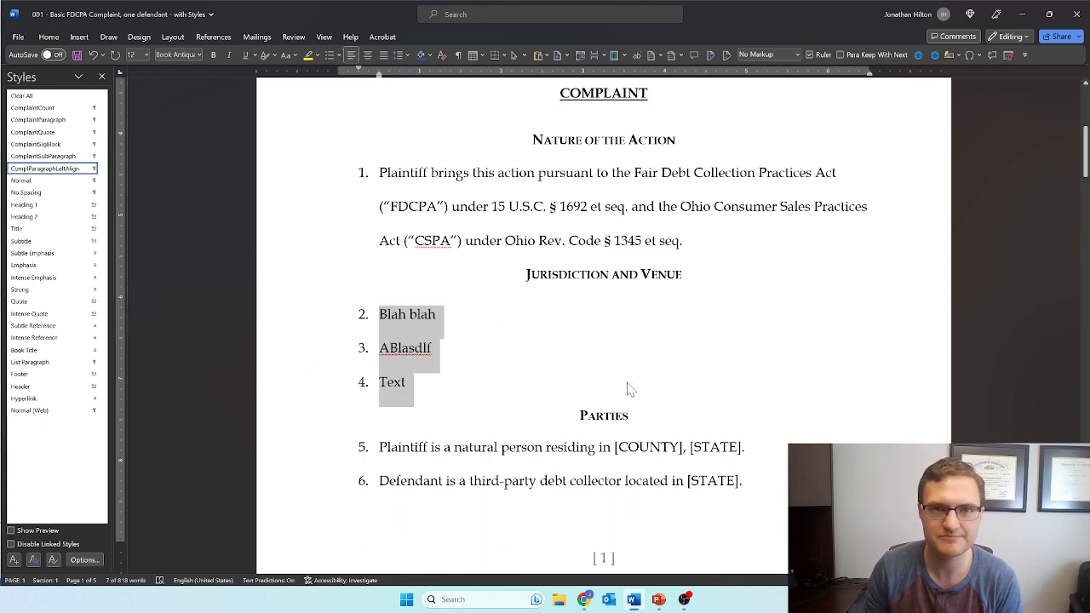
pyautogui.click(580, 274)
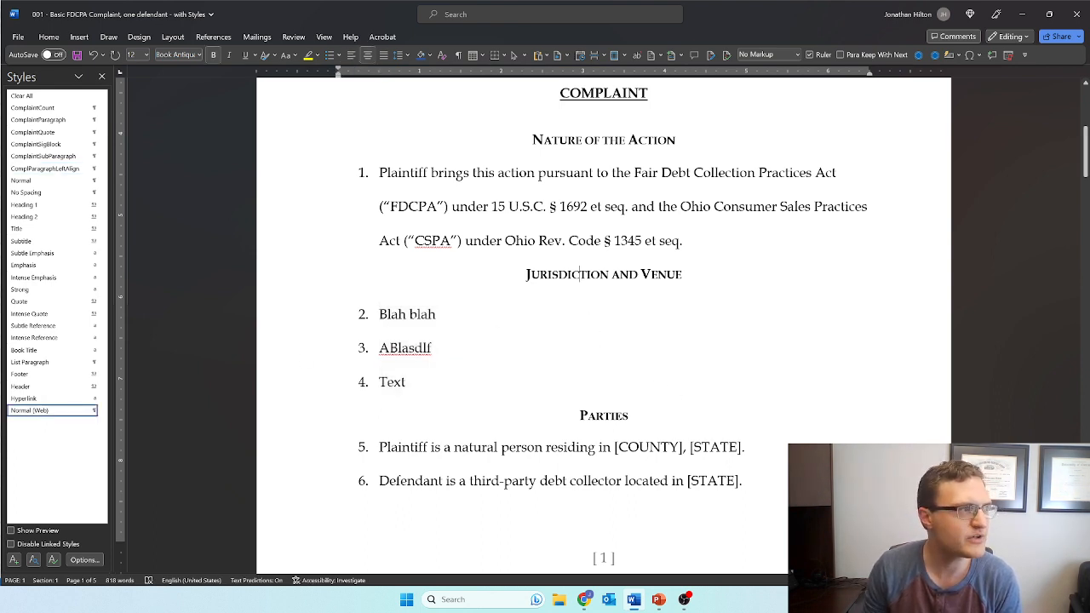
# Step: Apply the ComplaintParagraph style to the quoted voicemail message beneath paragraph 12
pyautogui.scroll(-5, 539, 176)
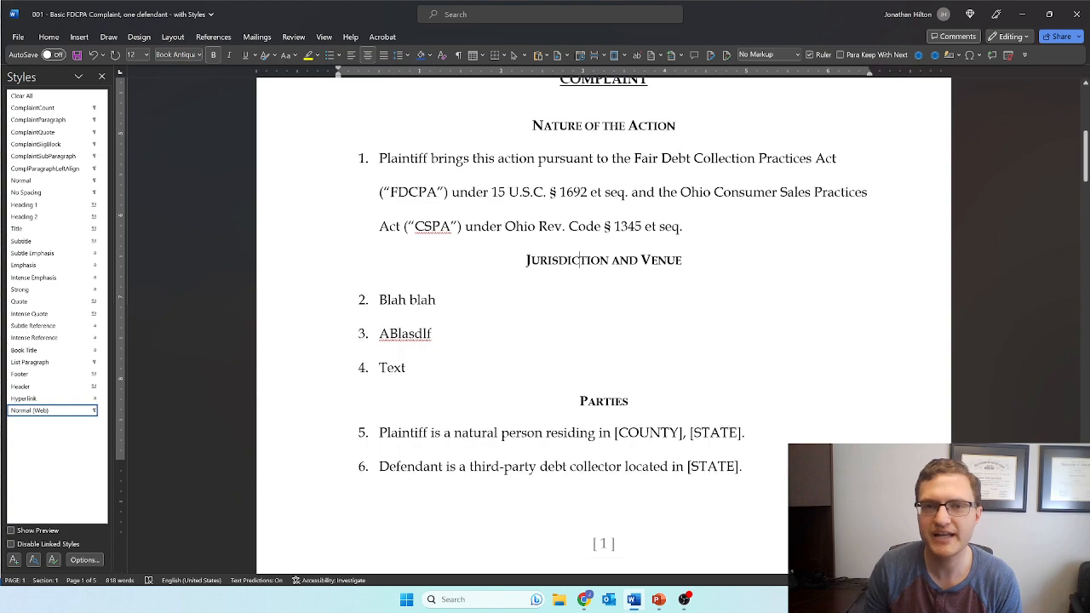
pyautogui.scroll(-5, 603, 340)
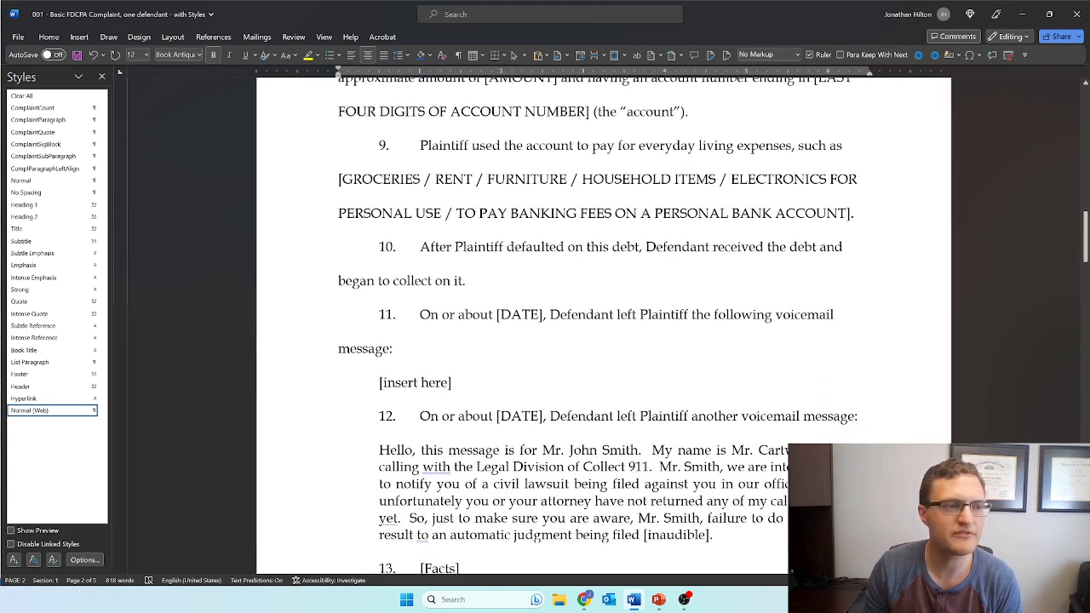
pyautogui.moveTo(717, 331); pyautogui.dragTo(411, 214)
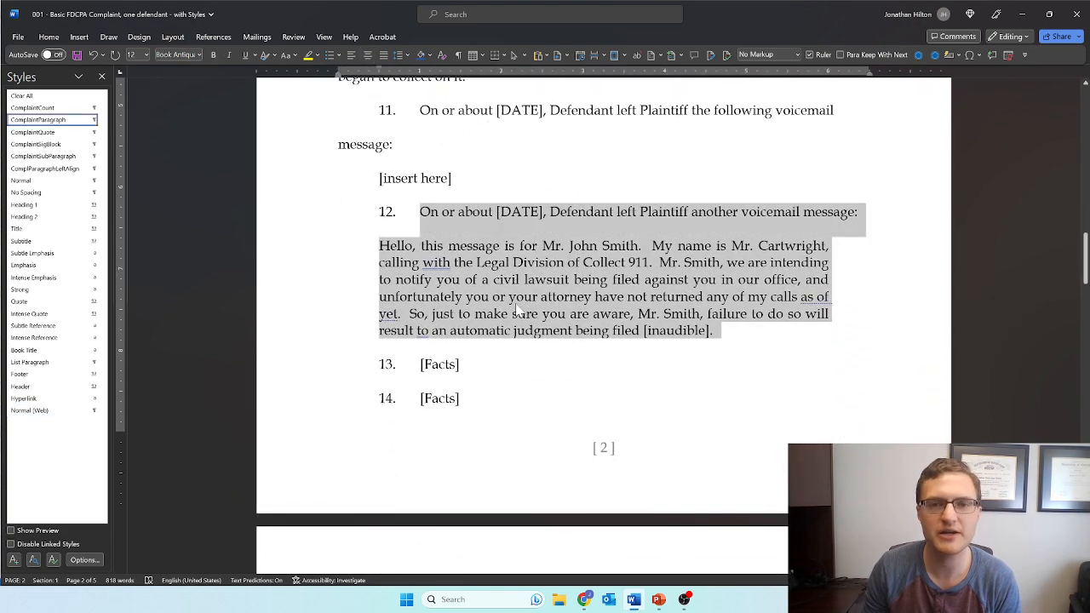
pyautogui.click(625, 316)
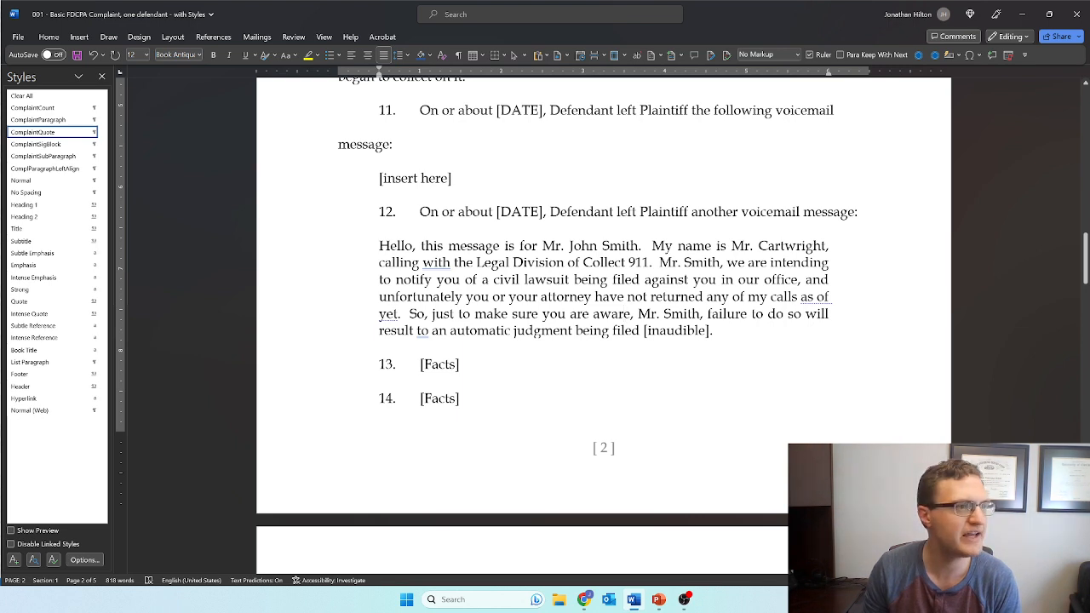
pyautogui.moveTo(717, 331); pyautogui.dragTo(380, 246)
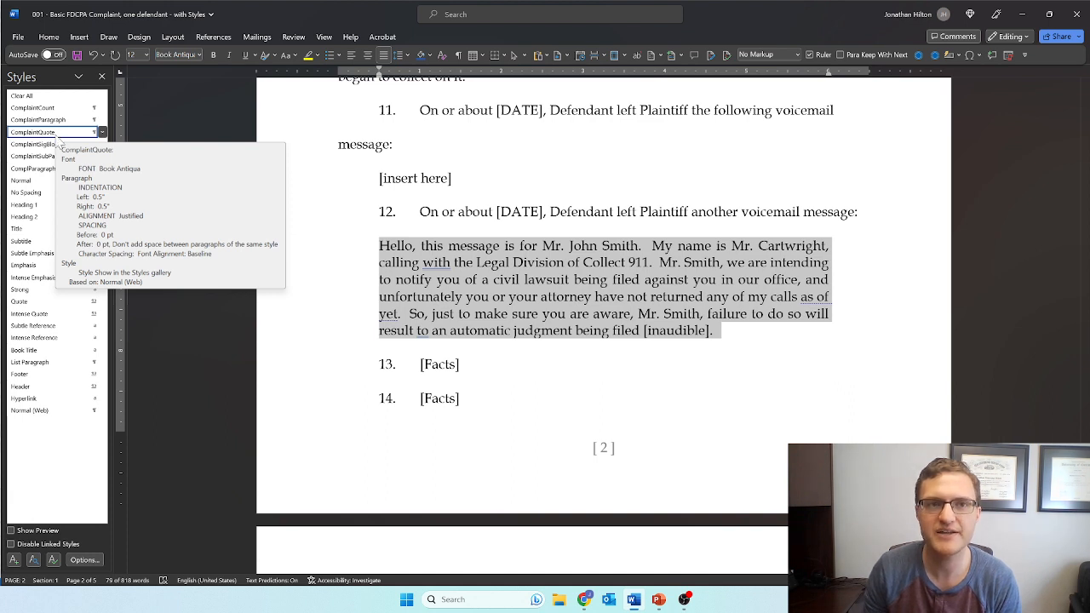
pyautogui.click(48, 124)
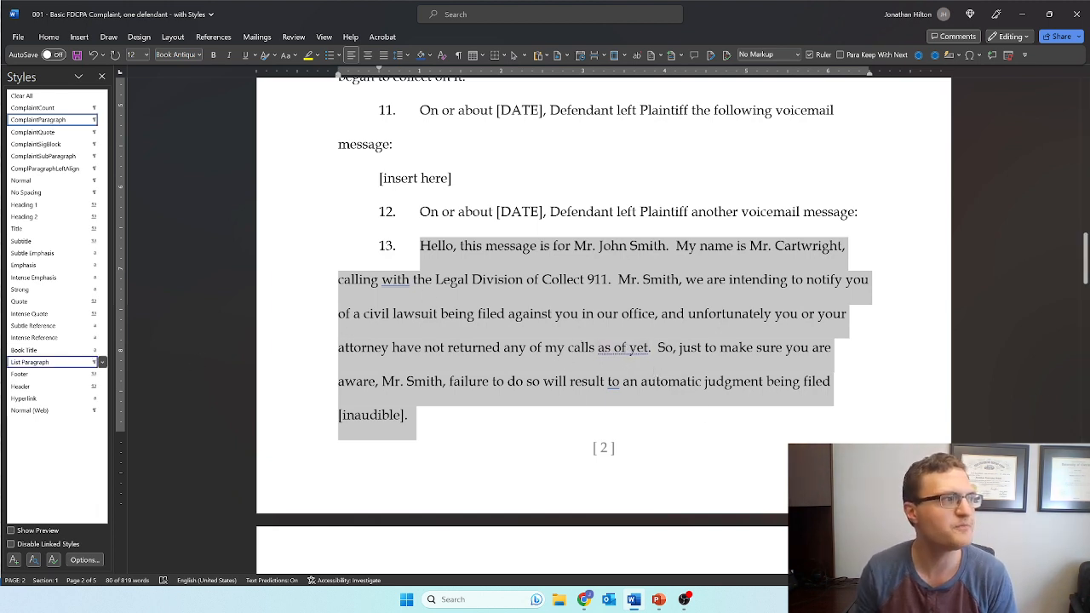
# Step: Apply the ComplaintQuote style to the quoted voicemail message beneath paragraph 12
pyautogui.click(34, 132)
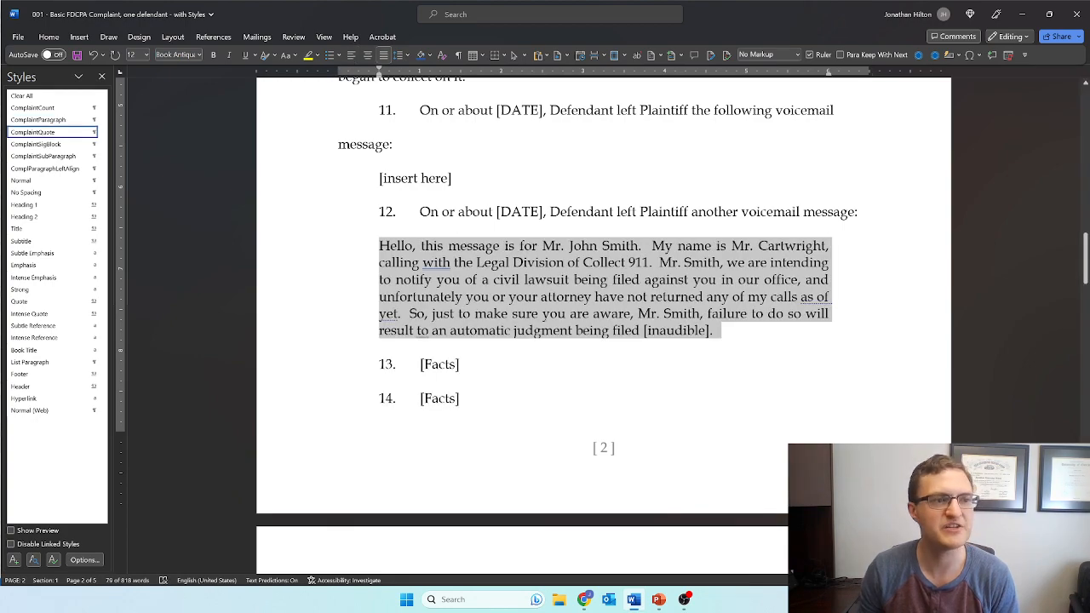
pyautogui.click(740, 348)
# Step: Try the ComplParagraphLeftAlign style on the [Provision 2] item under paragraph 19, and return it to ComplaintSubParagraph
pyautogui.scroll(-10, 603, 340)
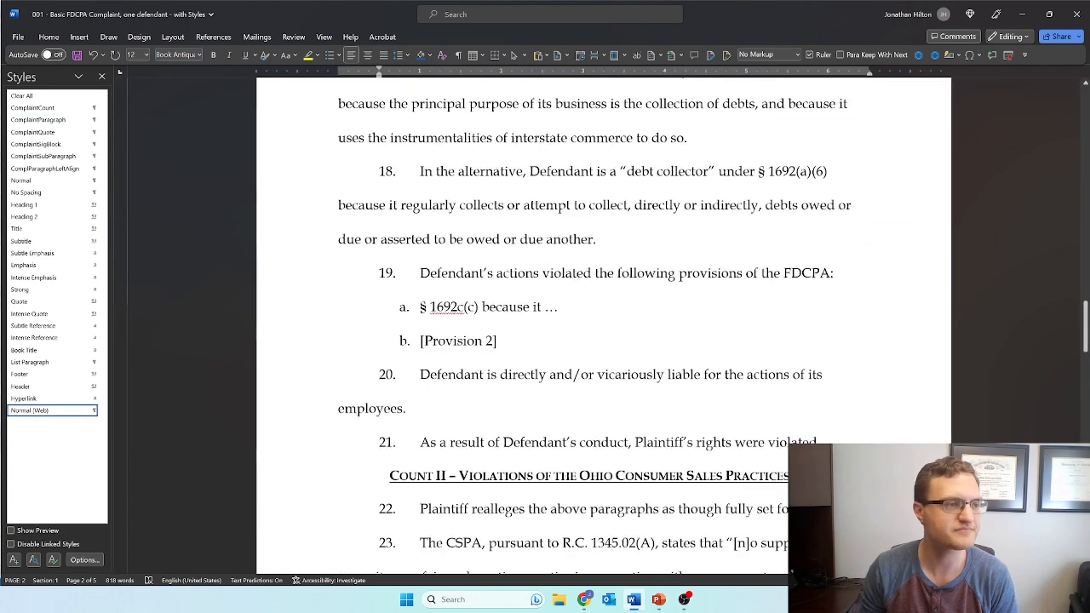
pyautogui.moveTo(419, 335); pyautogui.dragTo(552, 351)
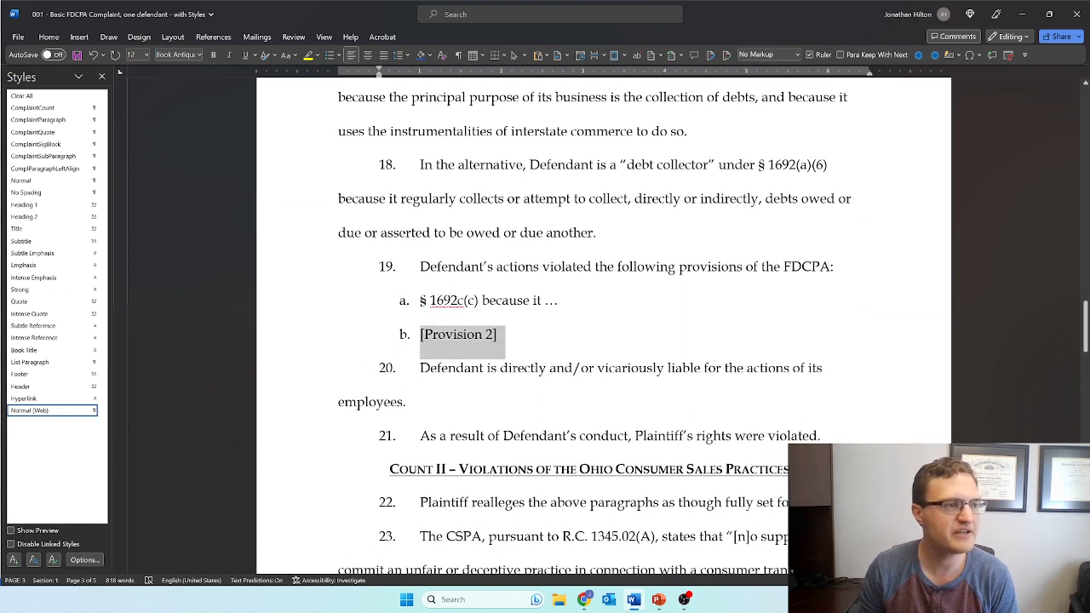
pyautogui.click(556, 357)
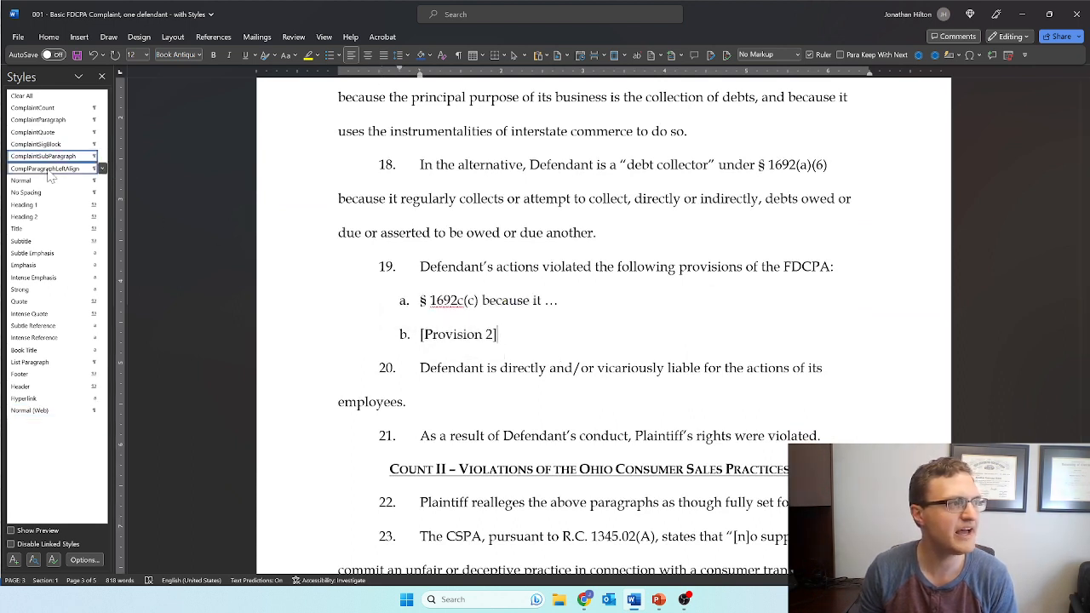
pyautogui.click(405, 300)
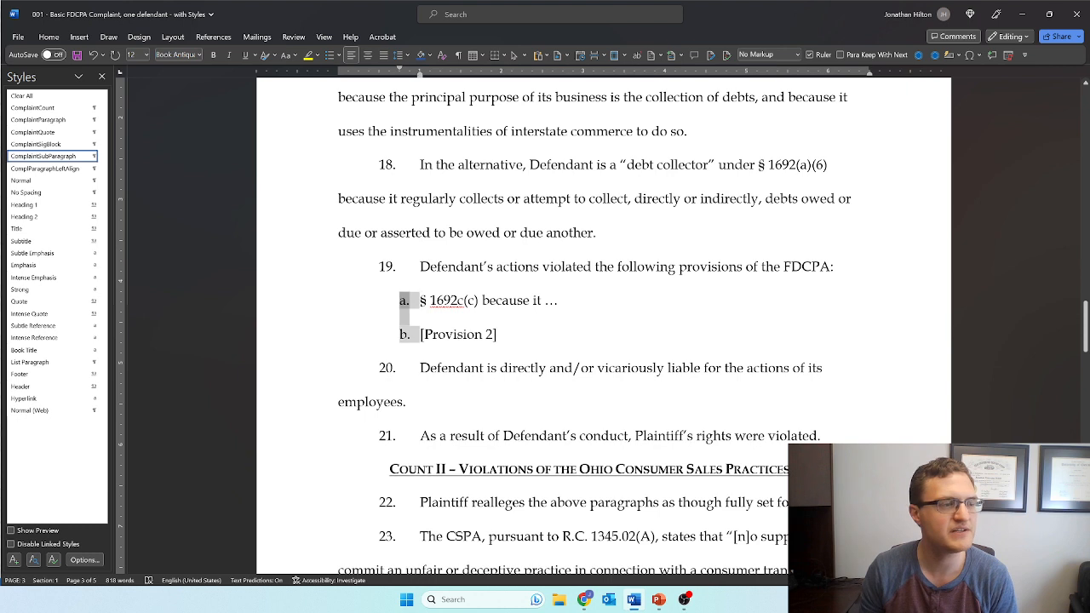
pyautogui.moveTo(499, 335); pyautogui.dragTo(419, 335)
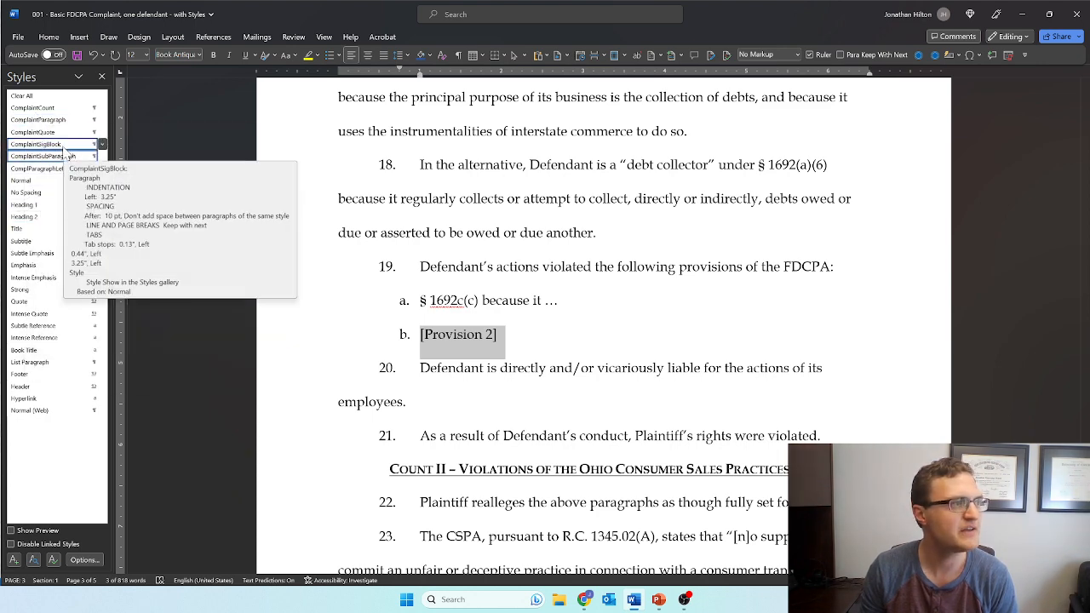
pyautogui.click(63, 169)
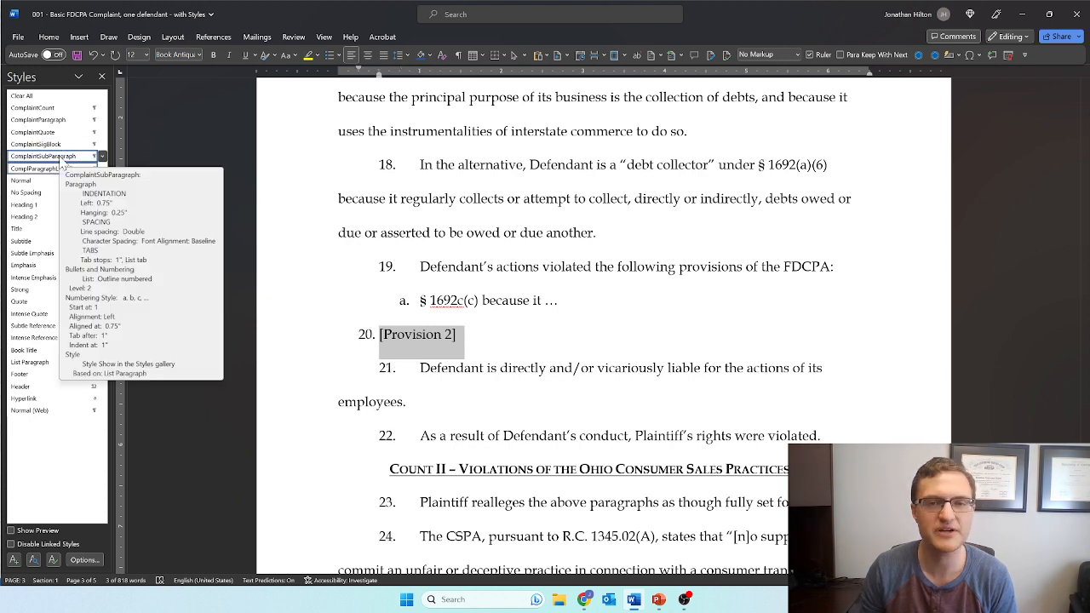
pyautogui.click(43, 157)
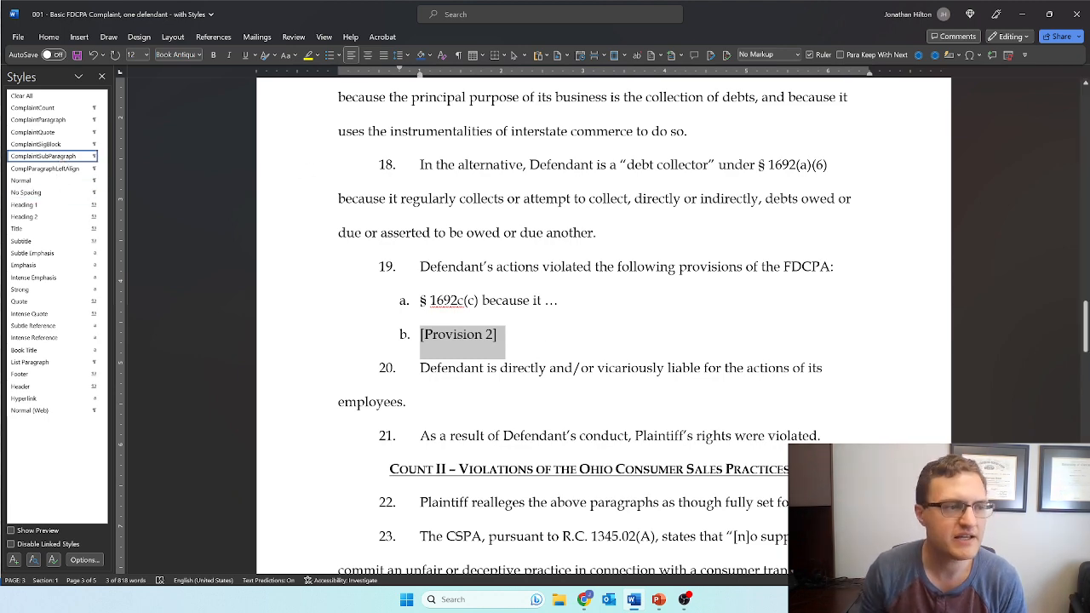
# Step: Create a paragraph style named ComplHeading from the Background heading's formatting and update it to match that heading
pyautogui.scroll(-2, 529, 350)
pyautogui.click(399, 388)
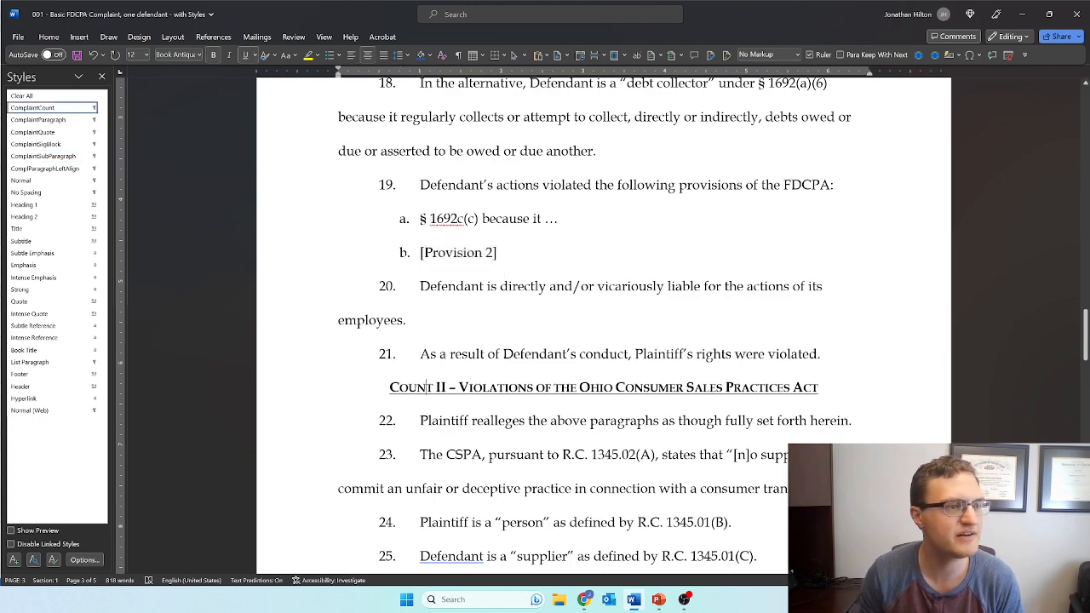
pyautogui.scroll(20, 603, 323)
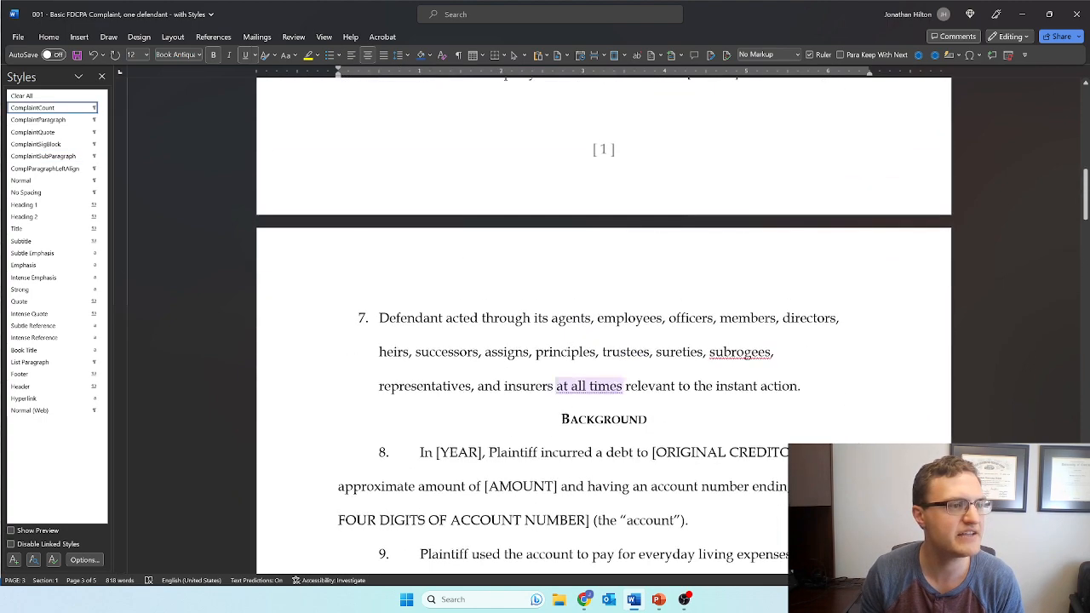
pyautogui.tripleClick(603, 420)
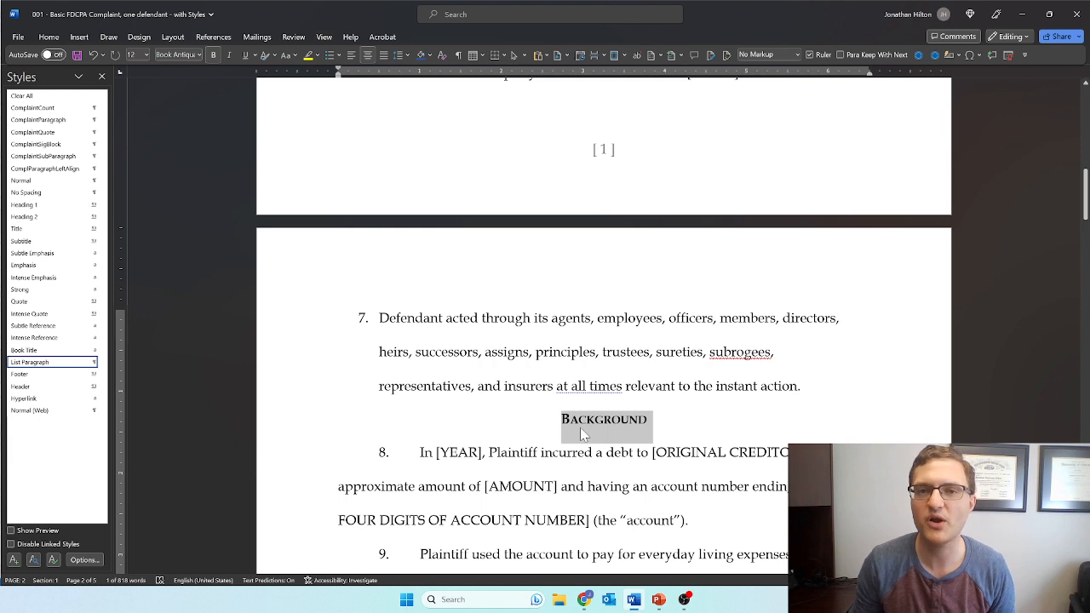
pyautogui.click(14, 560)
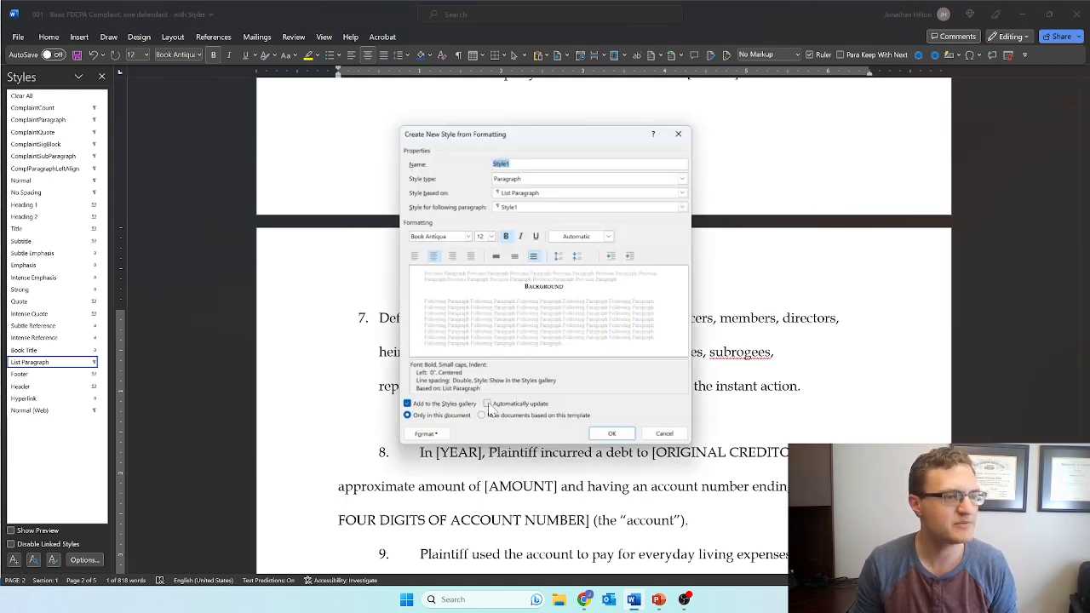
pyautogui.write('Compl')
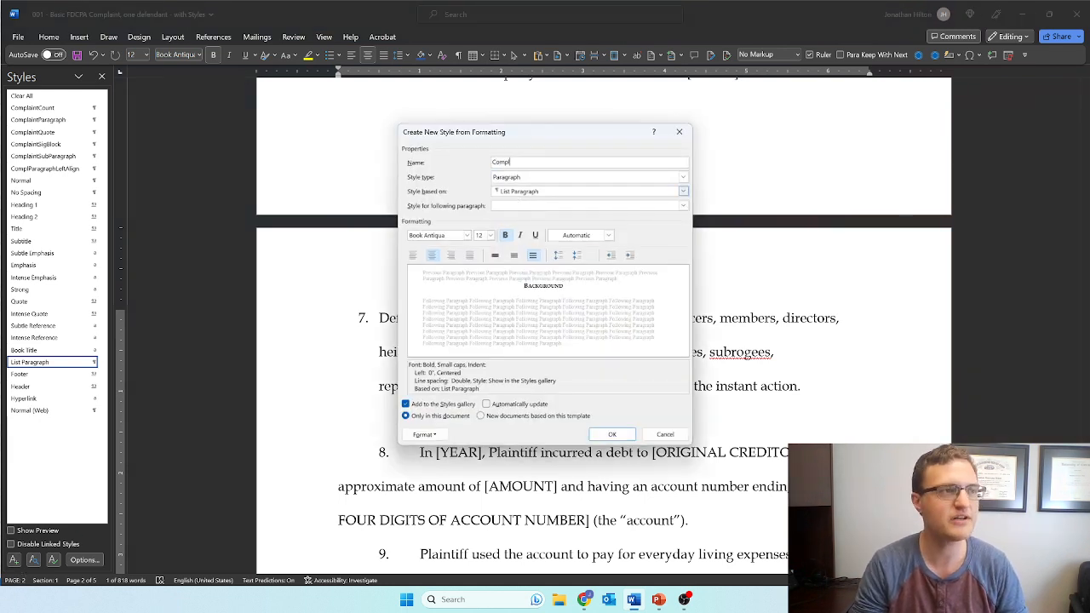
pyautogui.write('Heading')
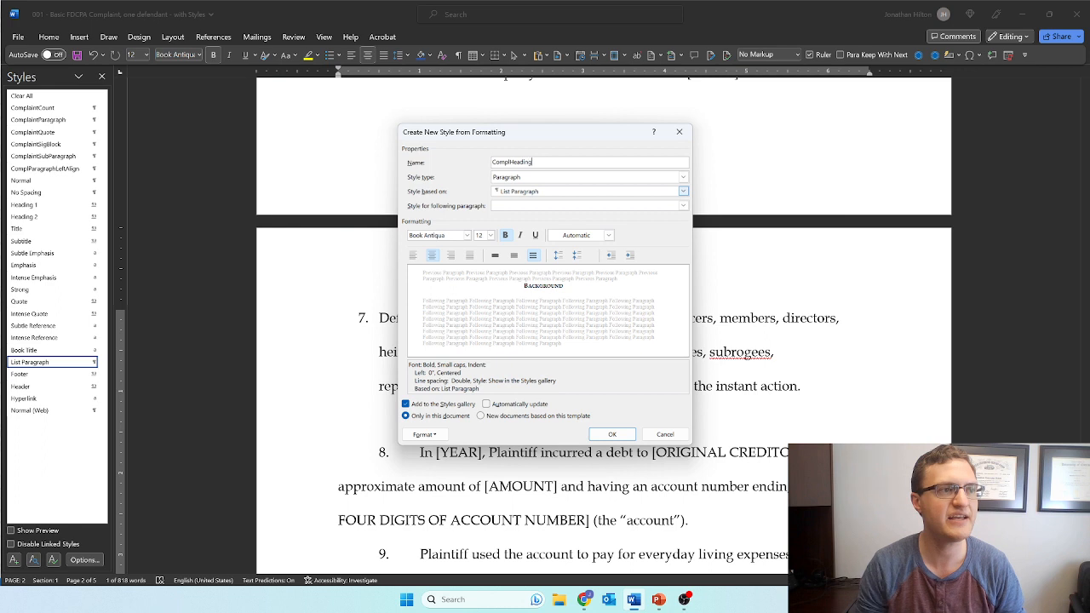
pyautogui.click(612, 434)
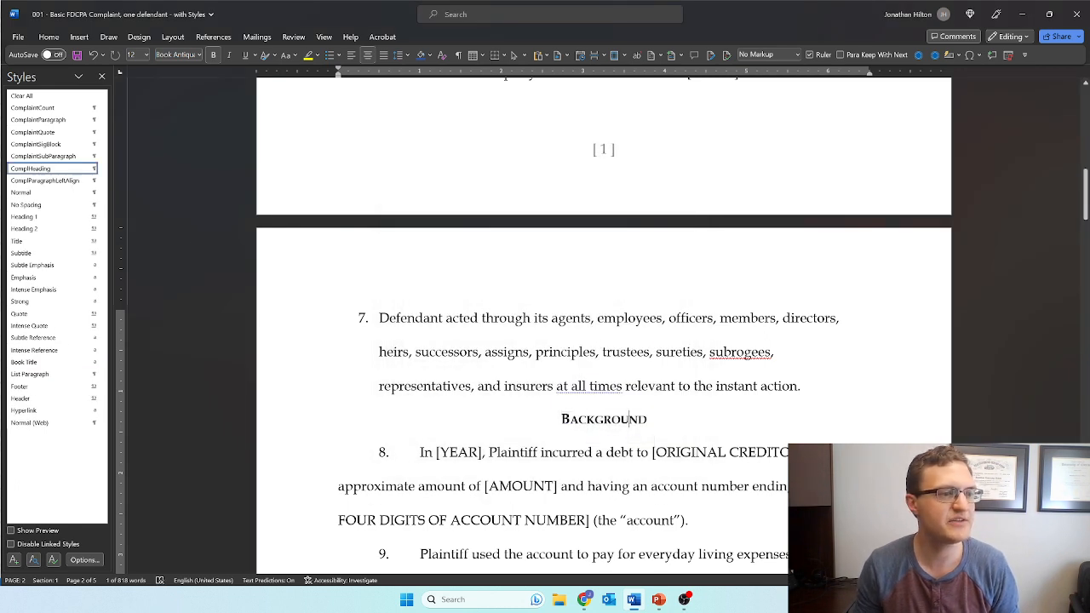
pyautogui.rightClick(53, 170)
pyautogui.click(73, 180)
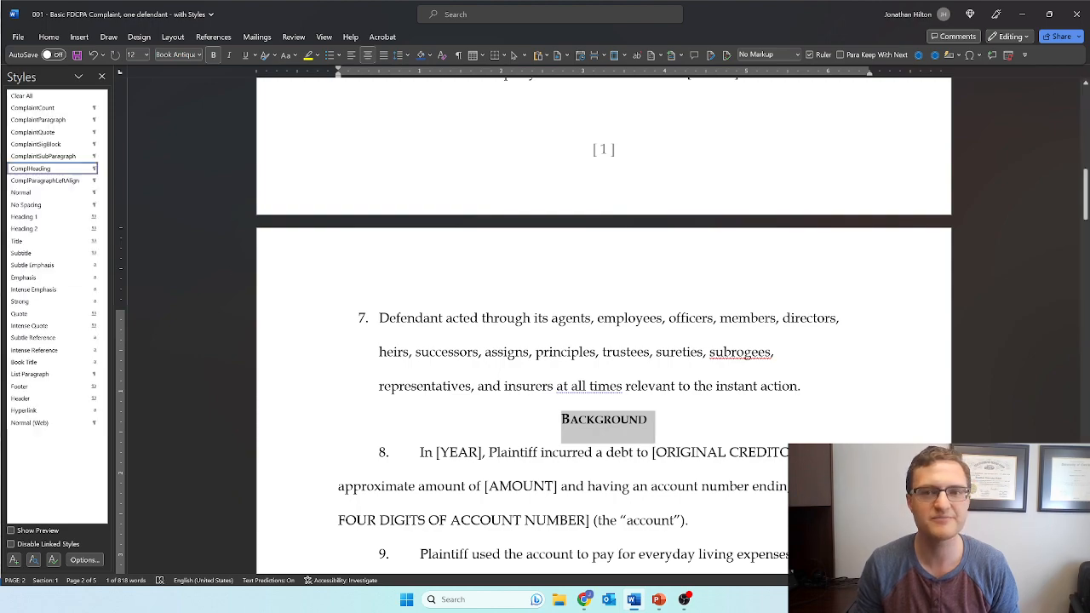
# Step: Try the ComplHeading style on paragraph 11, which introduces the first voicemail message, and return it to ComplaintParagraph
pyautogui.scroll(-5, 737, 421)
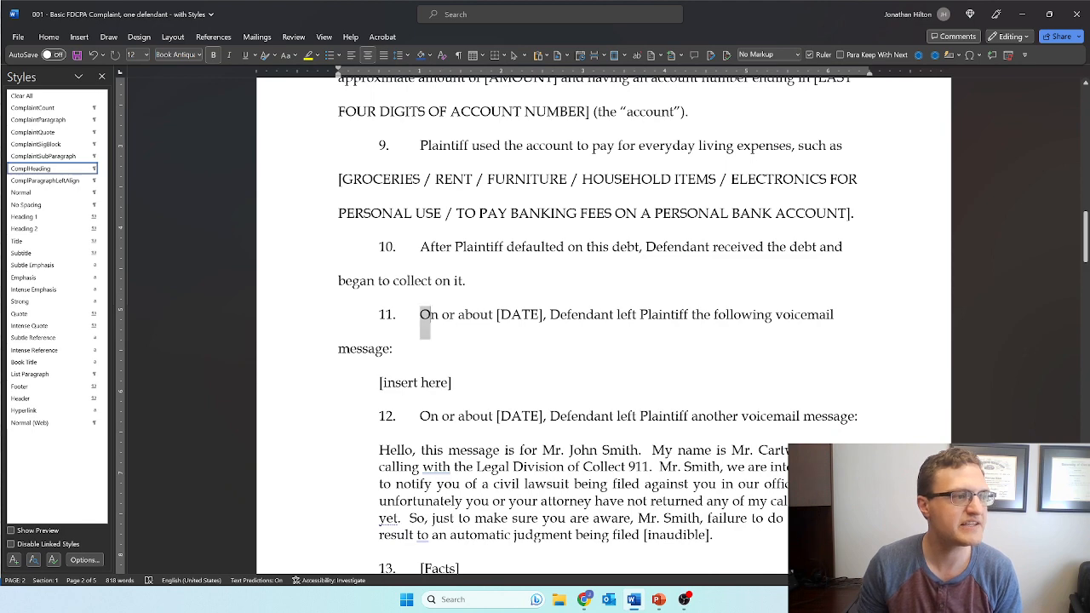
pyautogui.tripleClick(425, 316)
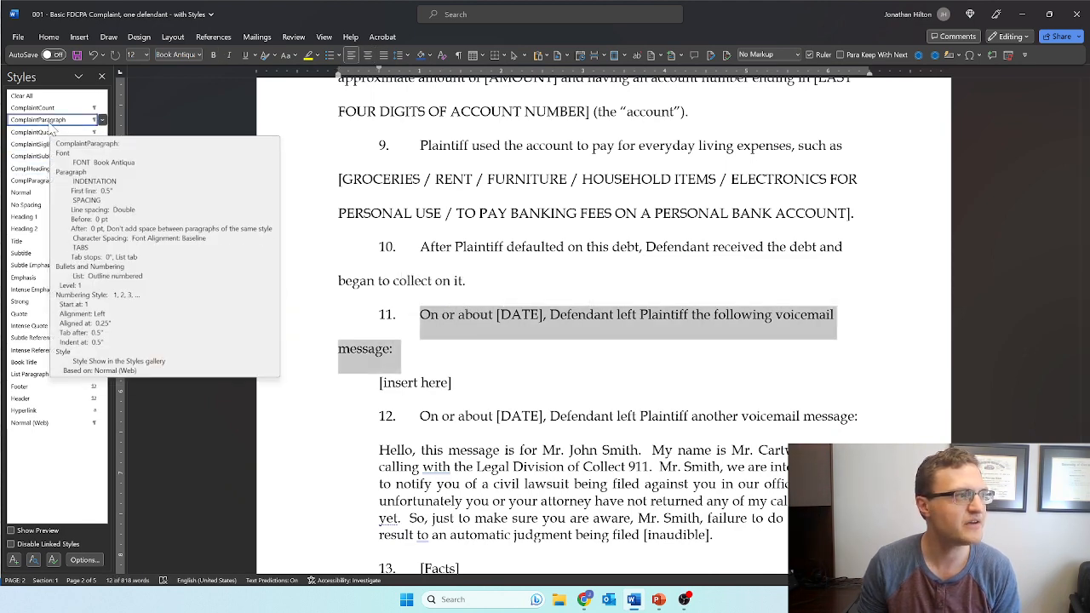
pyautogui.click(34, 168)
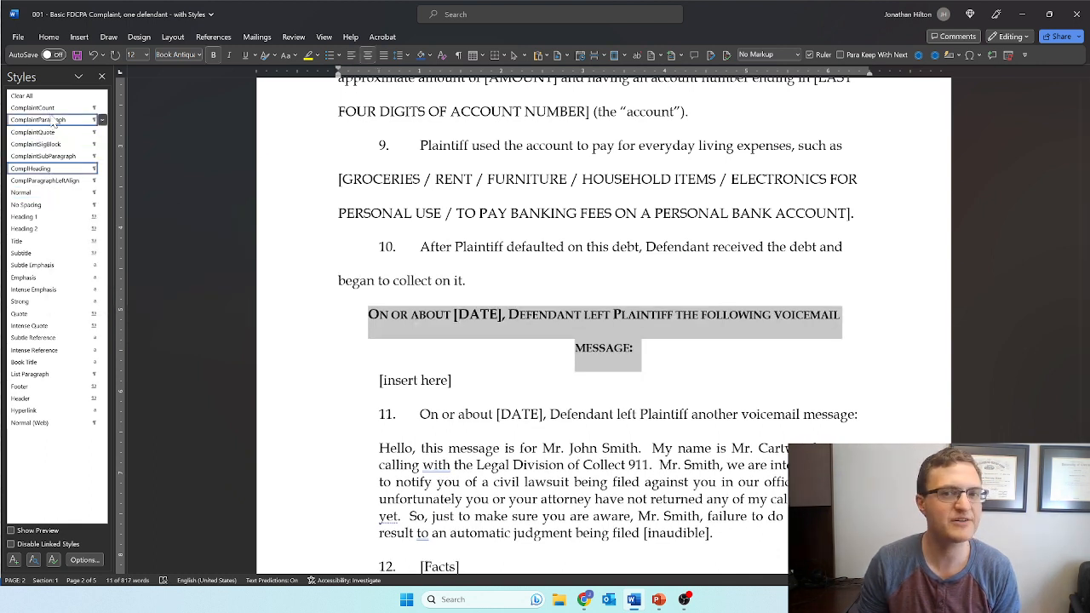
pyautogui.moveTo(54, 124)
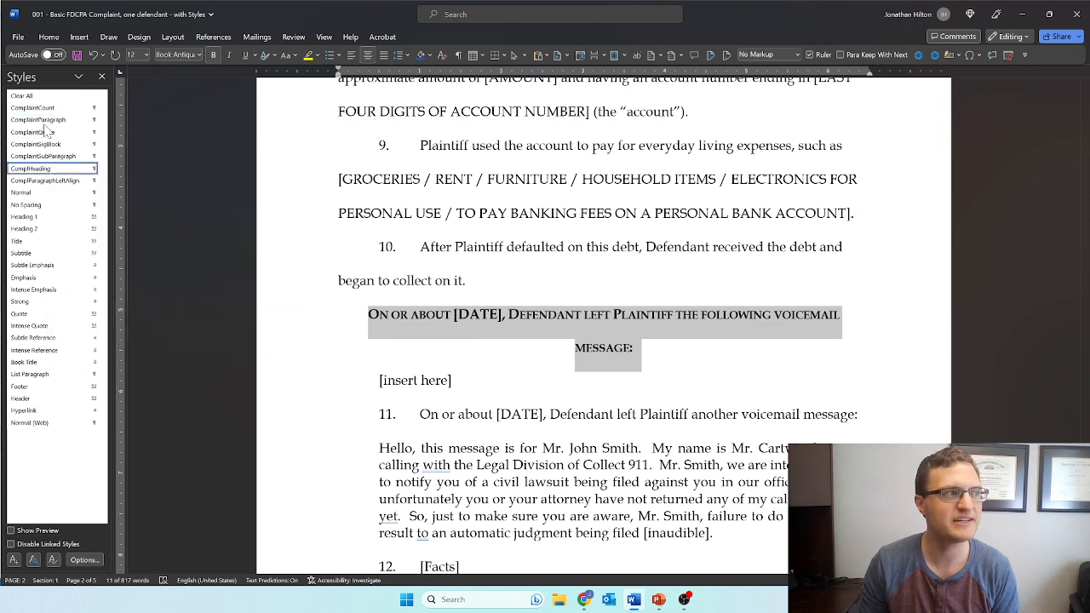
pyautogui.click(53, 126)
pyautogui.click(451, 383)
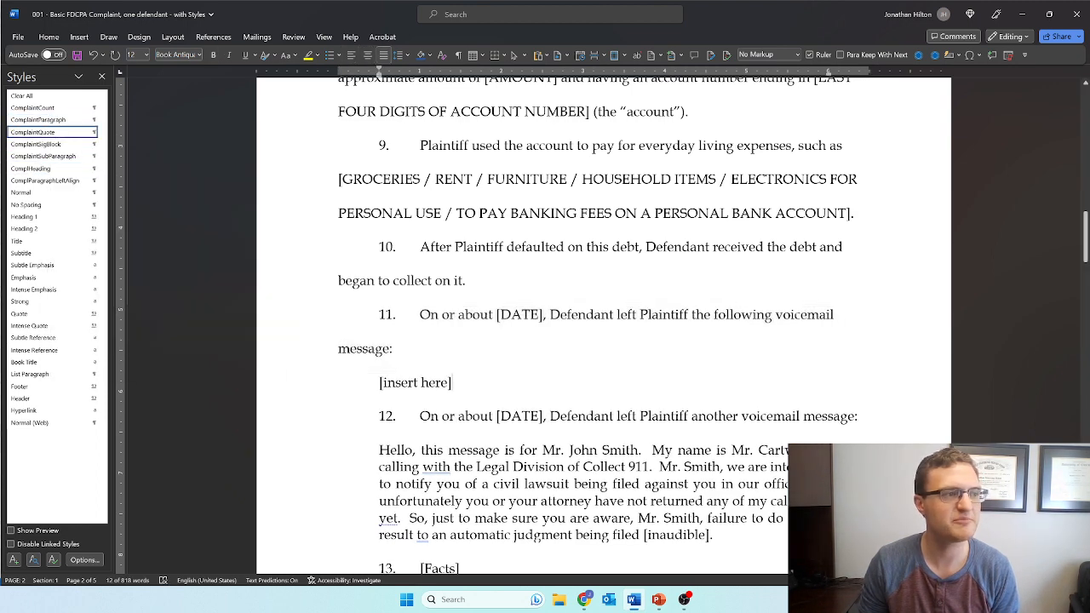
# Step: Try the built-in No Spacing and Heading 1 styles on paragraph 10, which begins "After Plaintiff defaulted on this debt"
pyautogui.click(388, 247)
pyautogui.scroll(15, 538, 257)
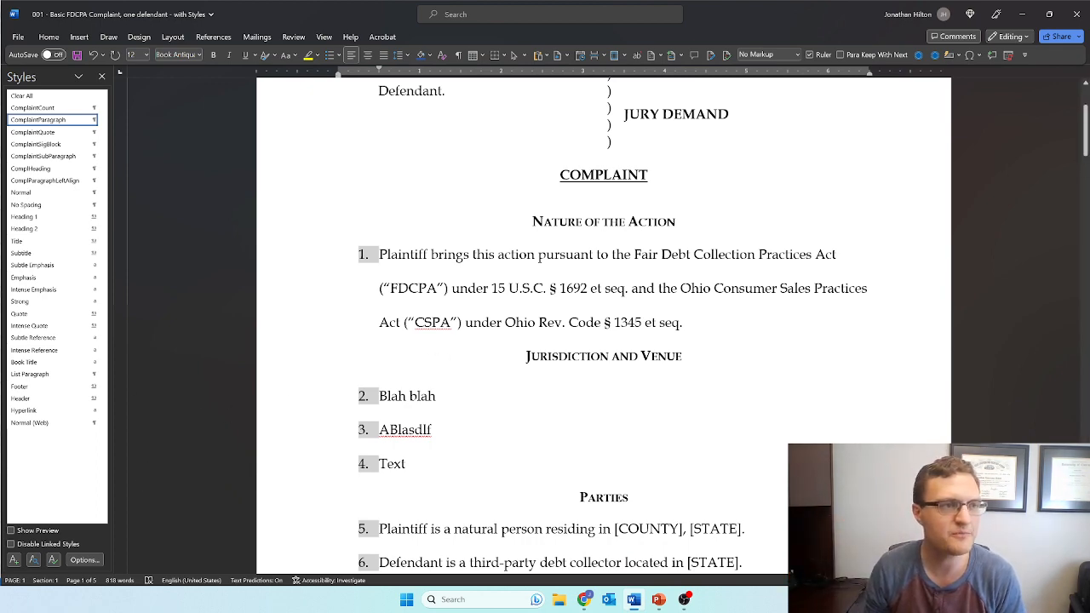
pyautogui.scroll(5, 602, 323)
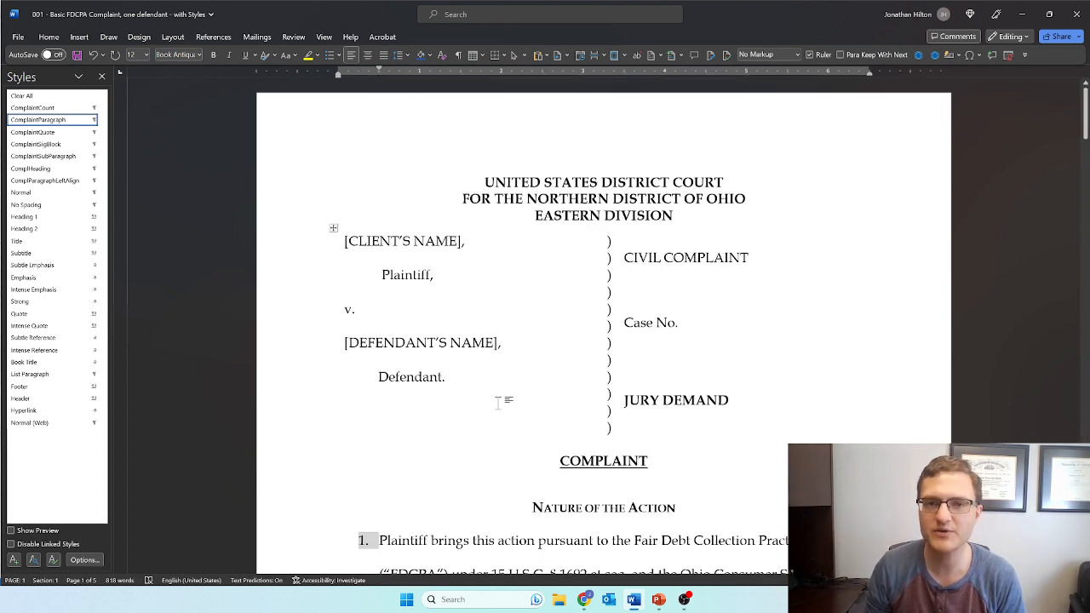
pyautogui.scroll(-3, 834, 383)
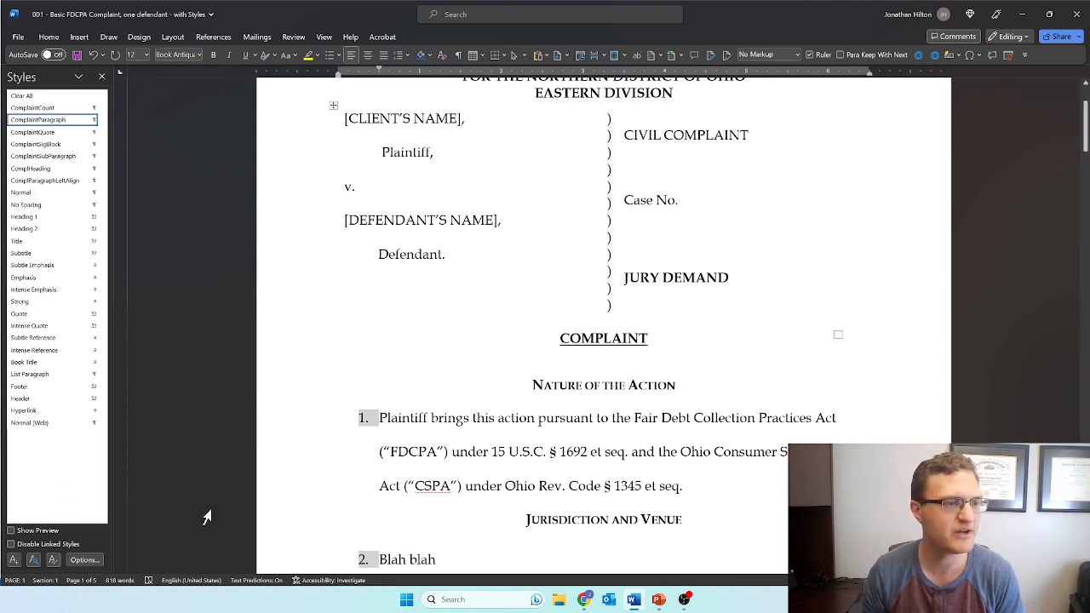
pyautogui.scroll(-6, 603, 324)
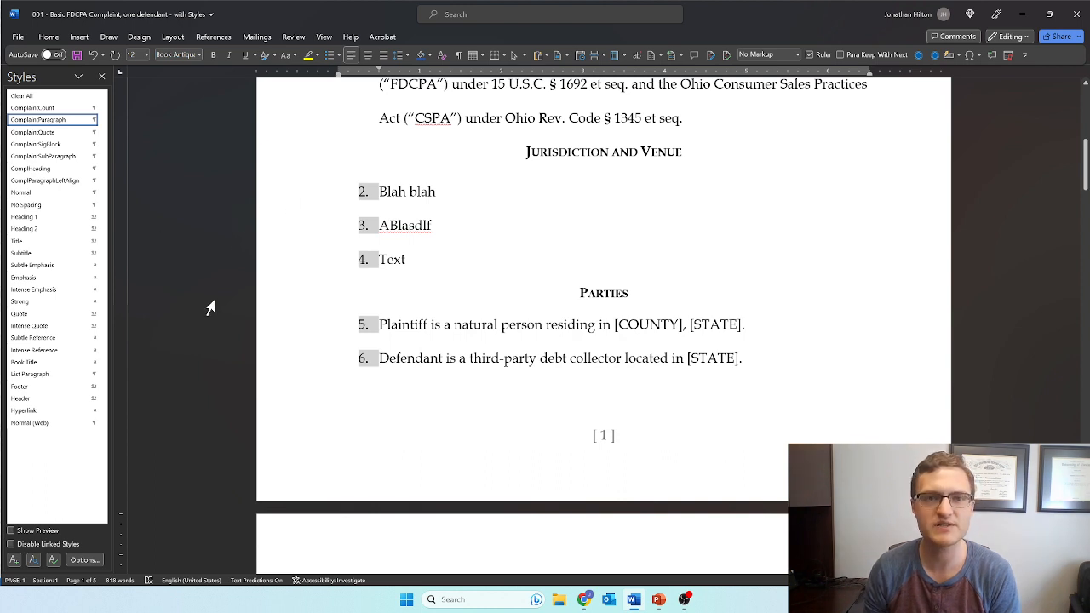
pyautogui.click(49, 37)
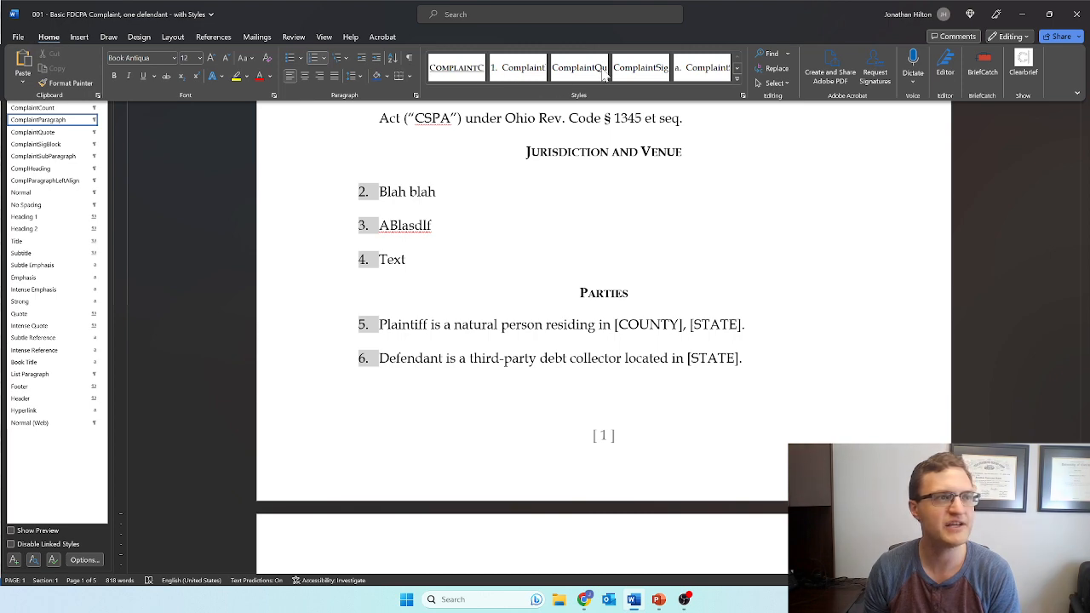
pyautogui.click(737, 67)
pyautogui.scroll(-4, 739, 194)
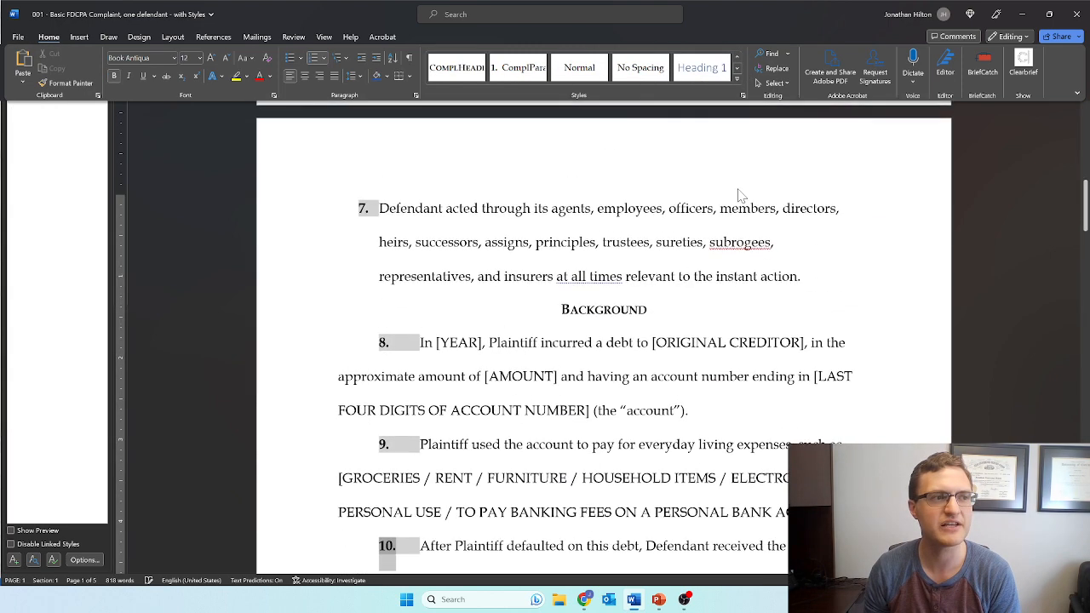
pyautogui.click(630, 70)
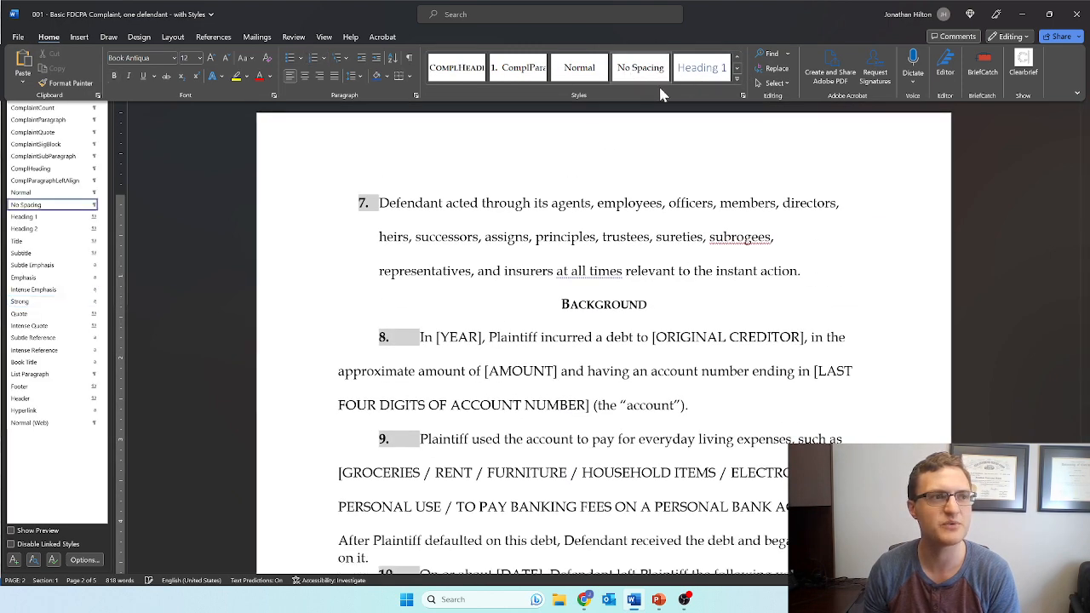
pyautogui.click(672, 82)
pyautogui.scroll(-3, 645, 388)
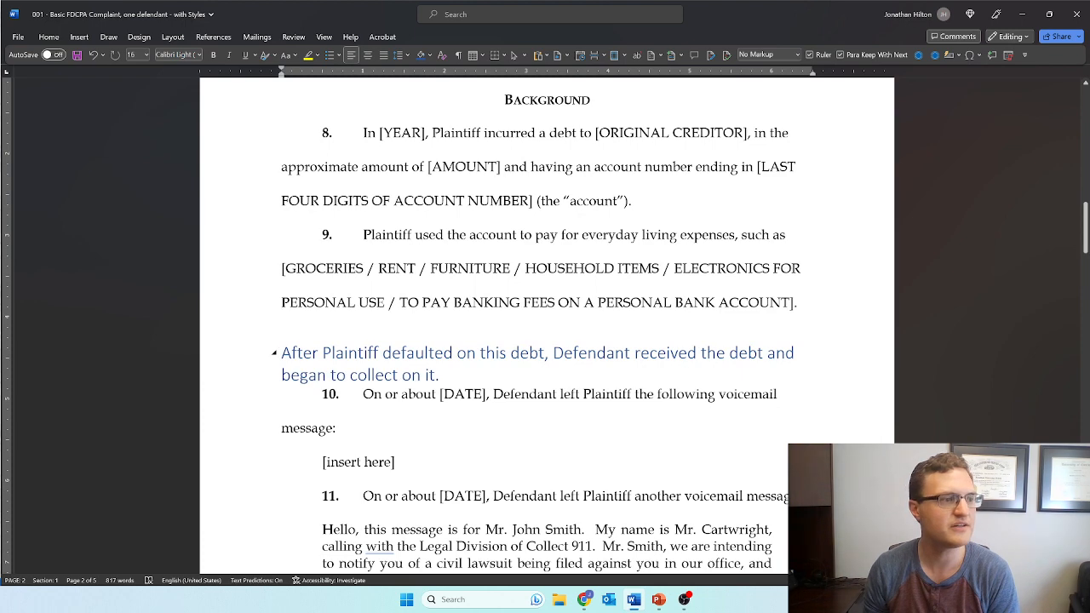
# Step: Show the full list of styles and apply ComplaintParagraph to the paragraph beginning "After Plaintiff defaulted on this debt"
pyautogui.doubleClick(238, 373)
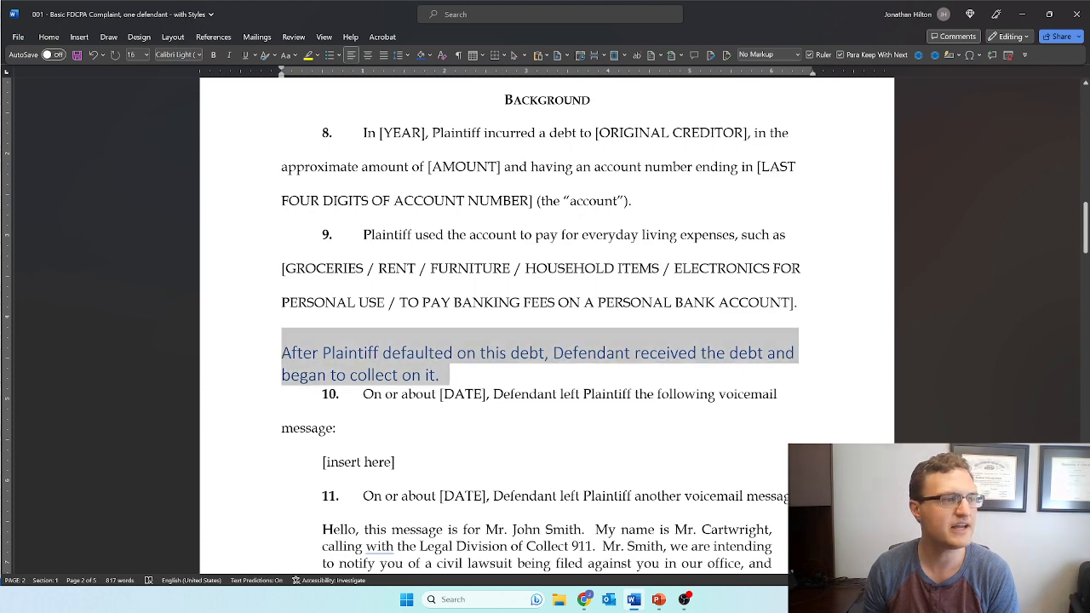
pyautogui.click(49, 37)
pyautogui.click(748, 102)
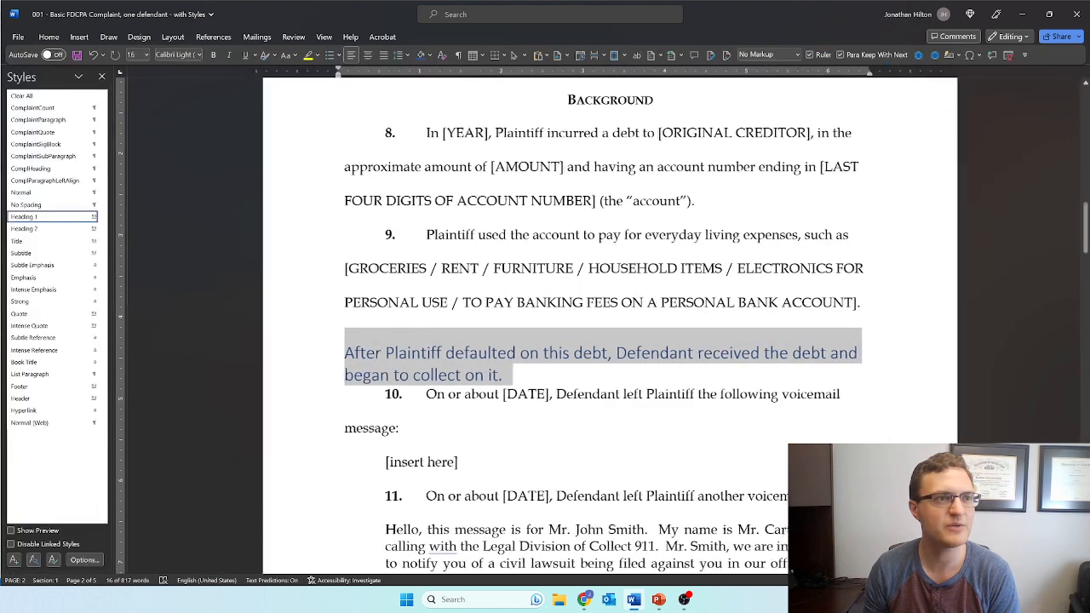
pyautogui.click(41, 120)
pyautogui.press('Right')
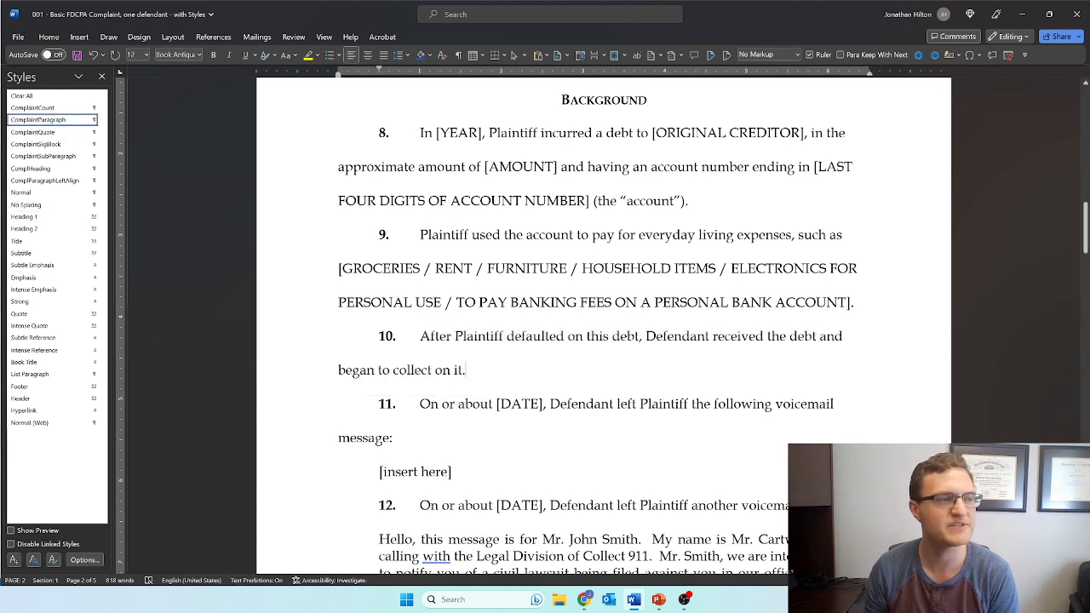